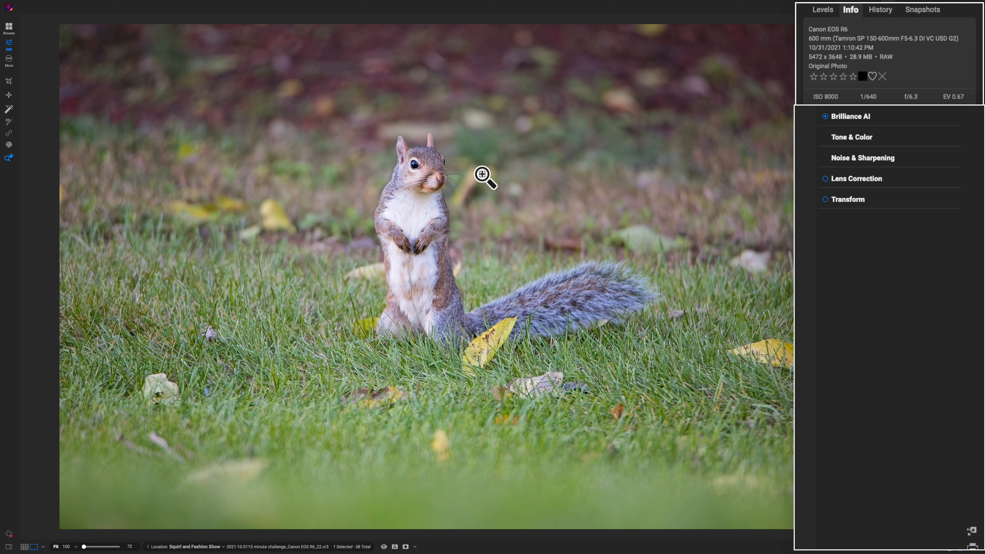
Step: Compare the squirrel photo with its unedited version and set the Brilliance AI Color Amount to 0
key(backslash)
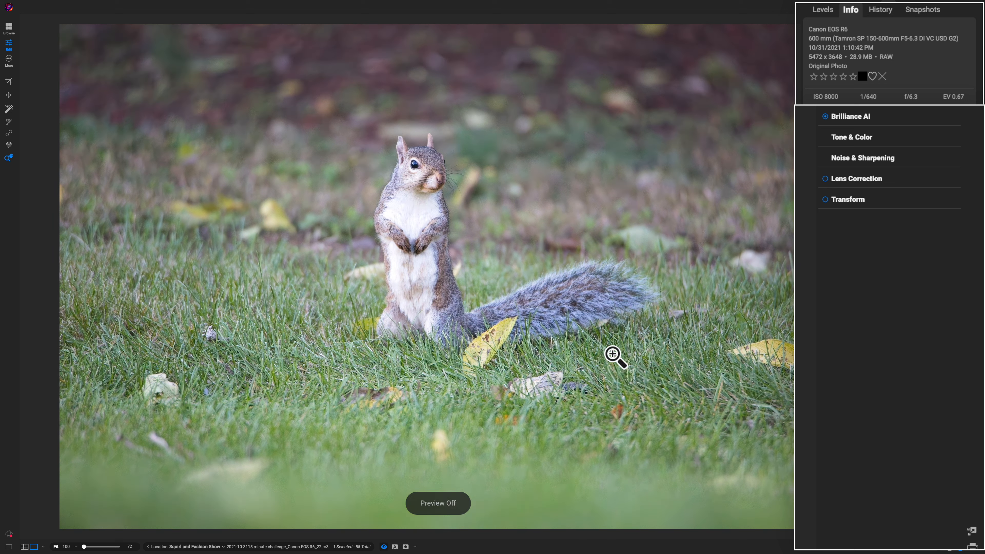
key(backslash)
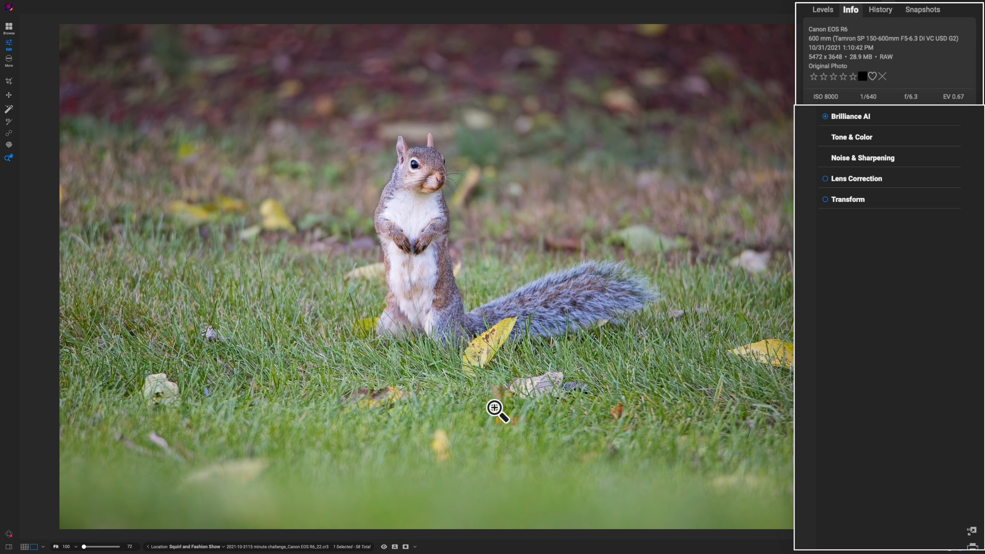
click(850, 139)
click(846, 119)
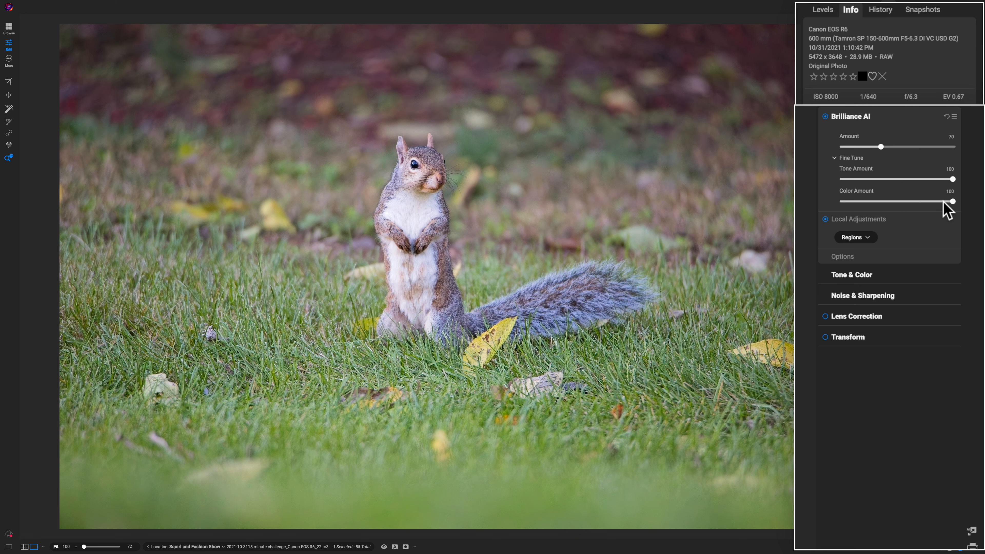
drag(951, 202, 837, 207)
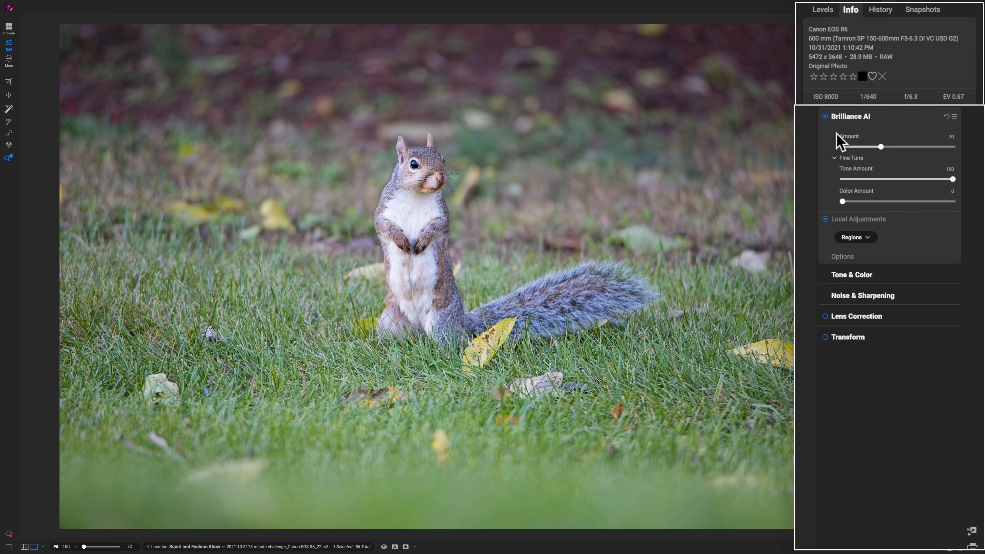
click(854, 118)
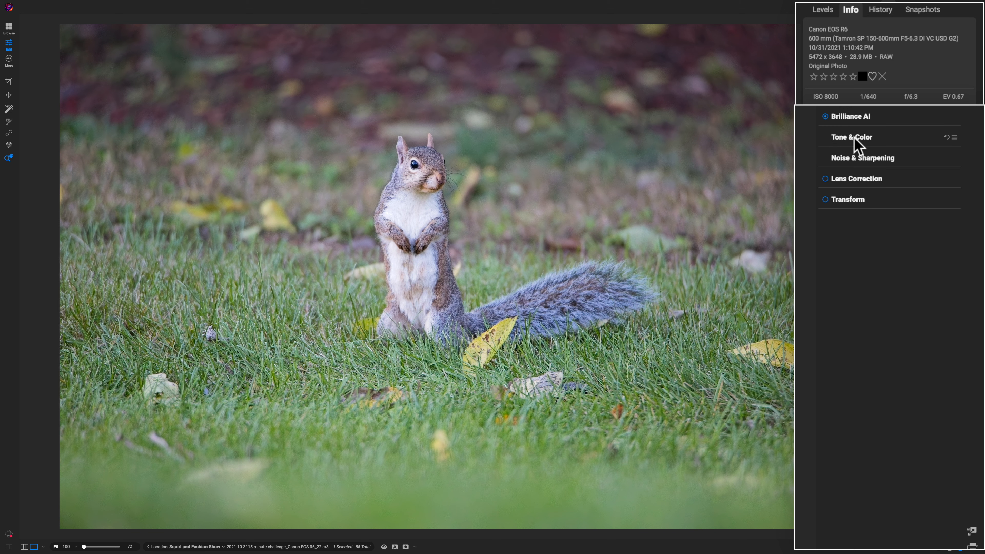
Step: Keep the ON1 Standard camera profile in Tone & Color and set Contrast to 35
click(852, 137)
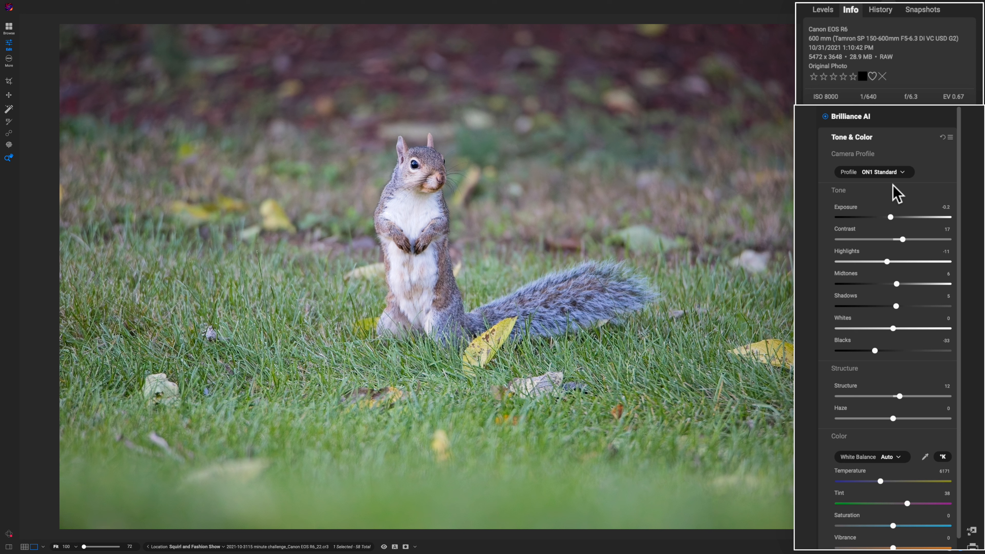
click(901, 178)
click(895, 171)
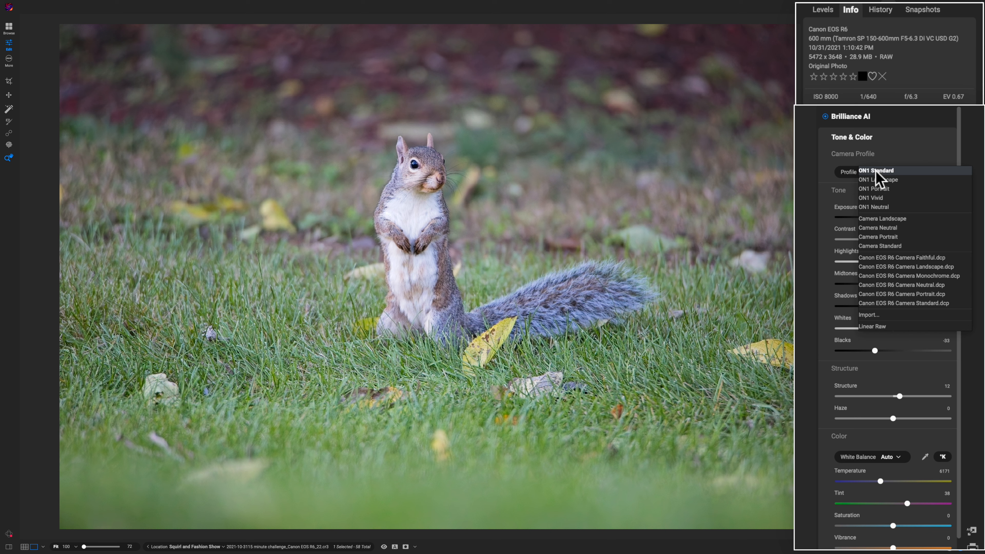
click(877, 173)
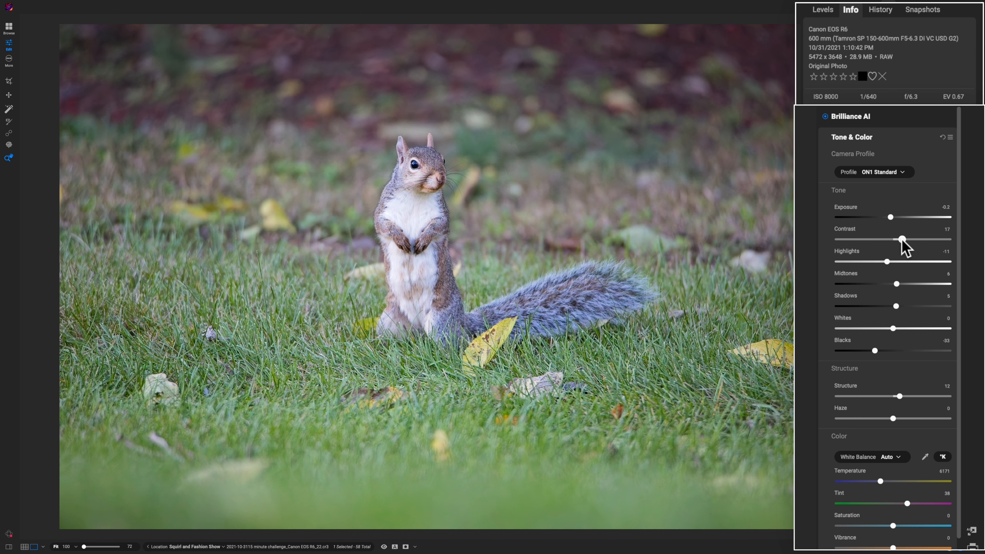
drag(901, 240, 912, 239)
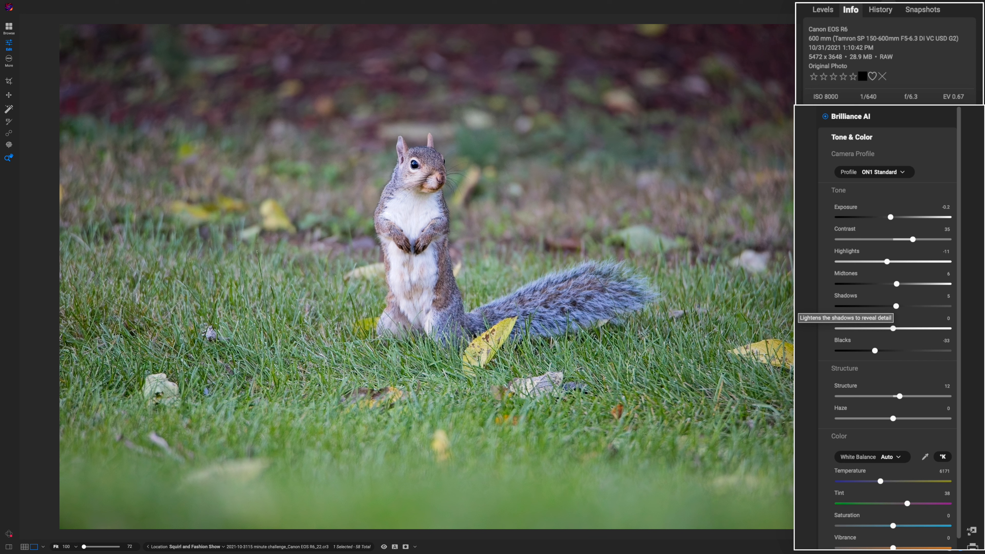
Step: Display the Levels histogram for reference and set Blacks to -78 in Tone & Color
click(821, 10)
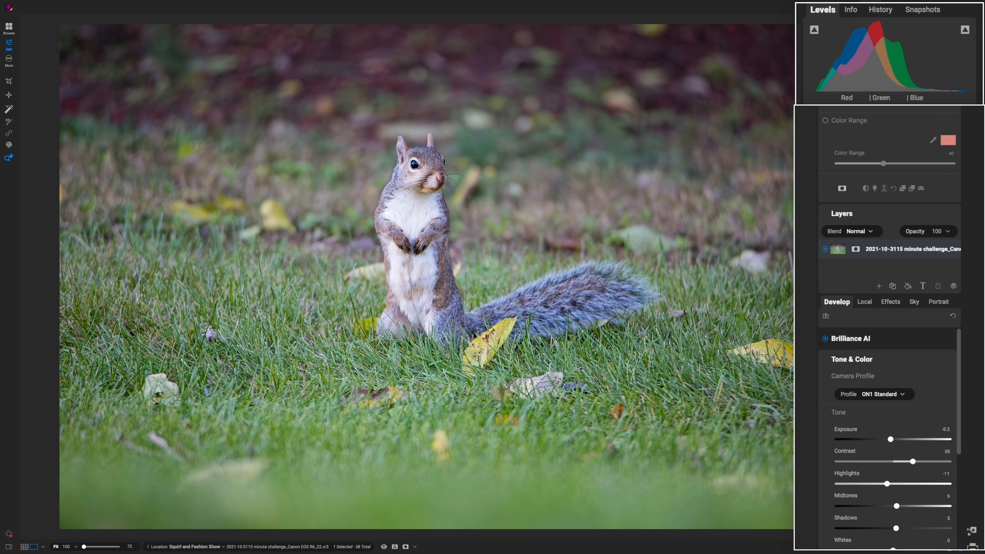
scroll(815, 103, down, 5)
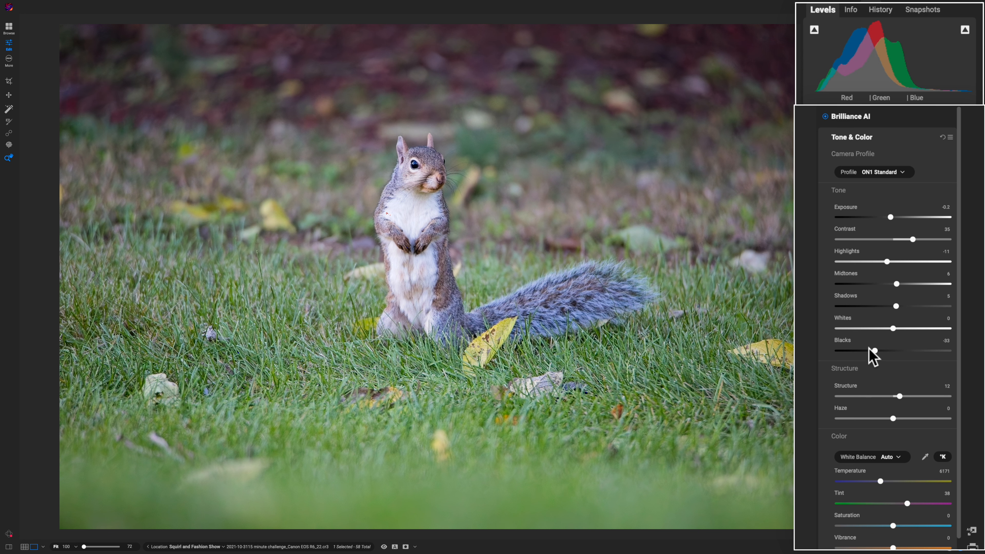
click(875, 350)
drag(876, 351, 859, 350)
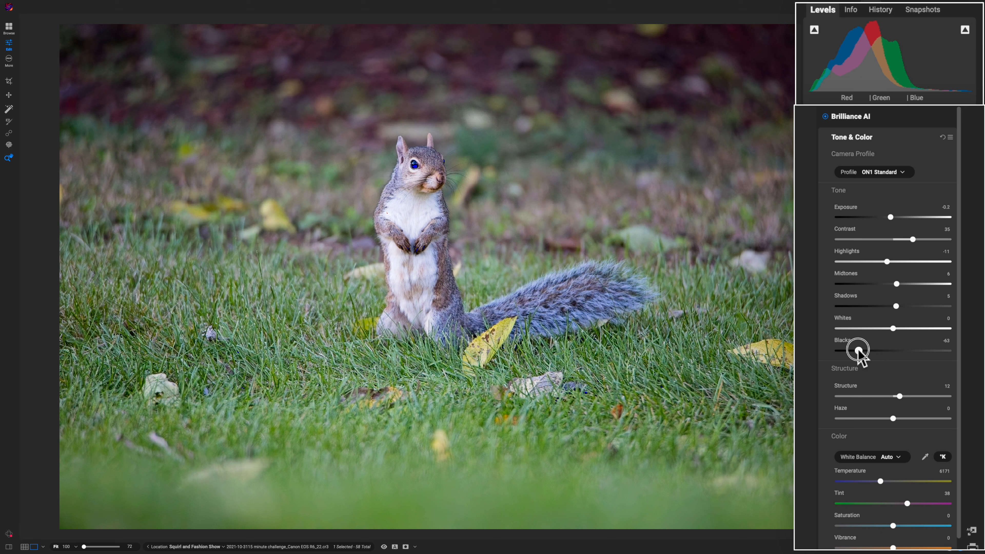
drag(858, 350, 858, 351)
scroll(858, 350, up, 5)
scroll(890, 233, down, 5)
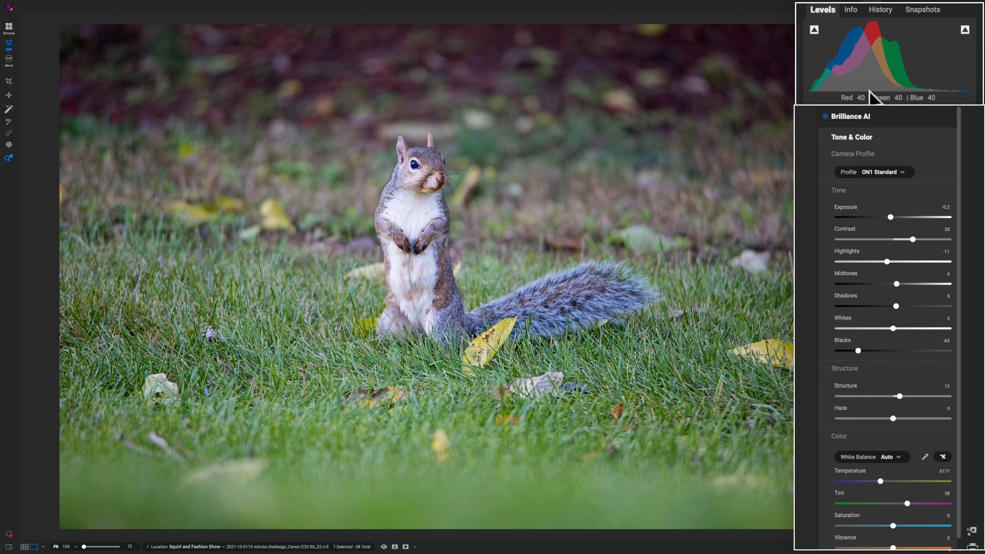
scroll(831, 176, up, 5)
scroll(846, 217, down, 5)
drag(862, 351, 875, 352)
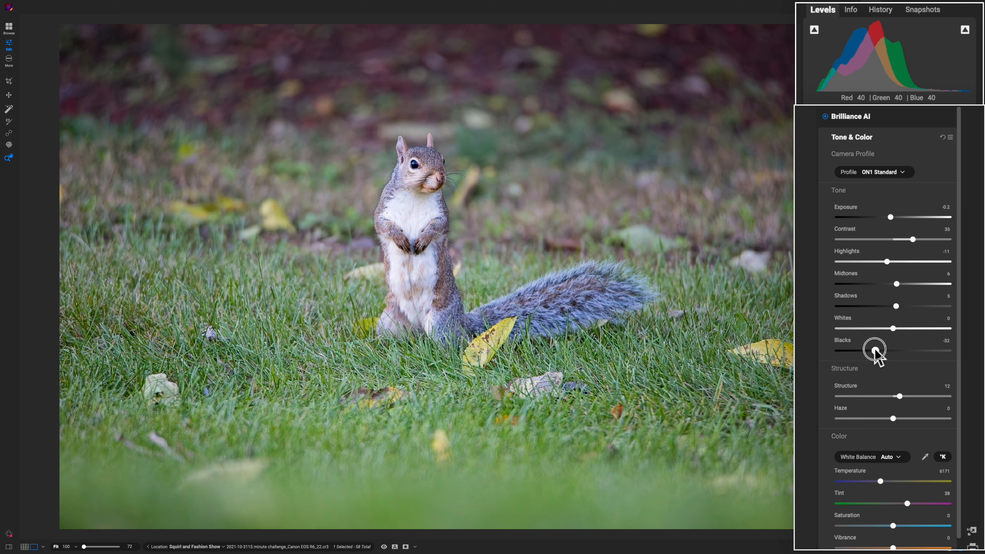
drag(875, 351, 849, 342)
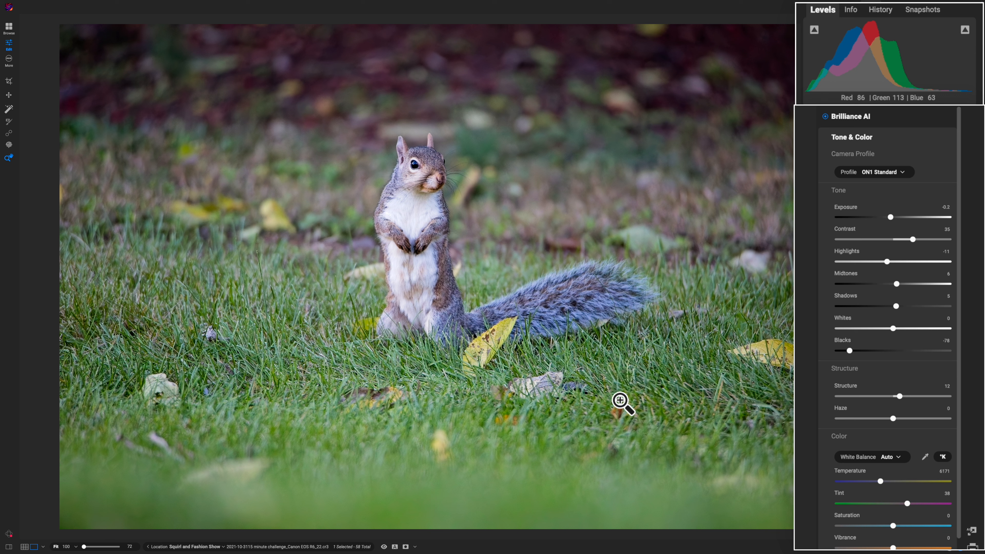
key(backslash)
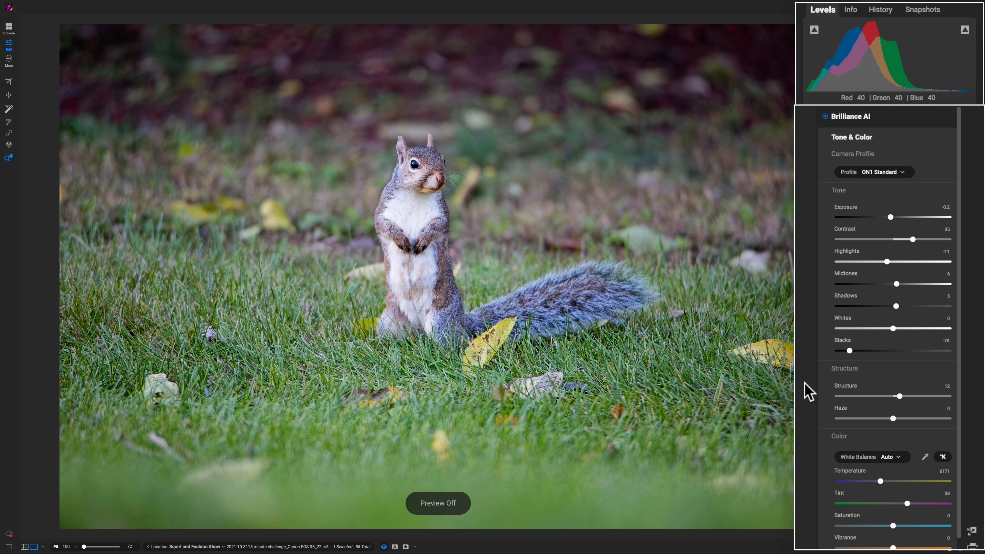
key(backslash)
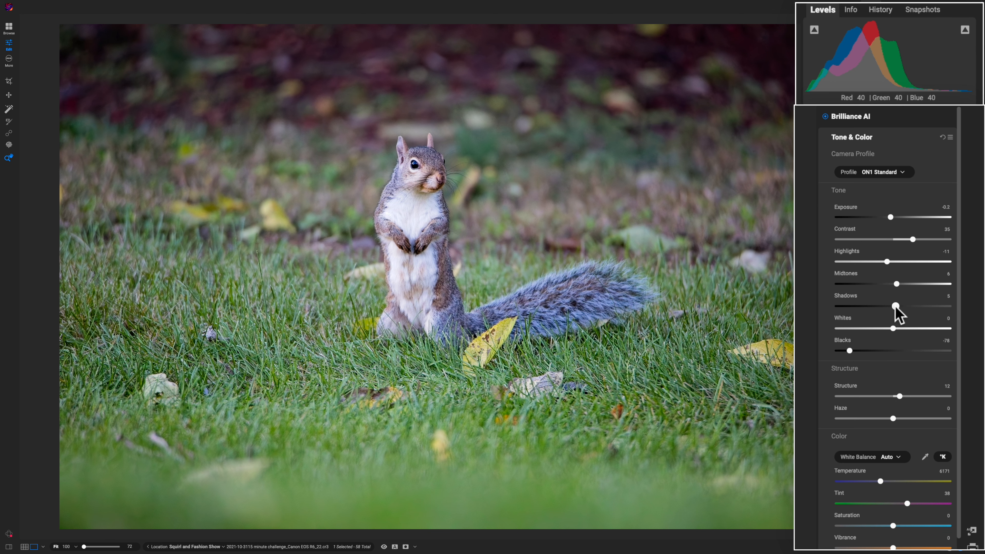
Step: Set Midtones to -19, Shadows to 13 and Structure to 20 in Tone & Color, checking against the unedited photo
drag(895, 307, 880, 284)
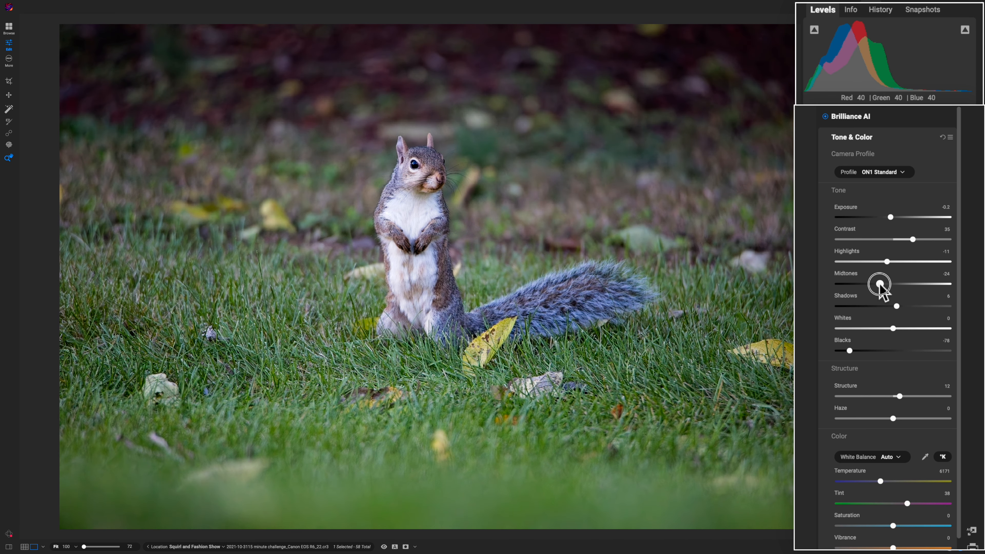
mouse_move(880, 284)
mouse_down()
mouse_move(899, 307)
mouse_move(882, 285)
mouse_up()
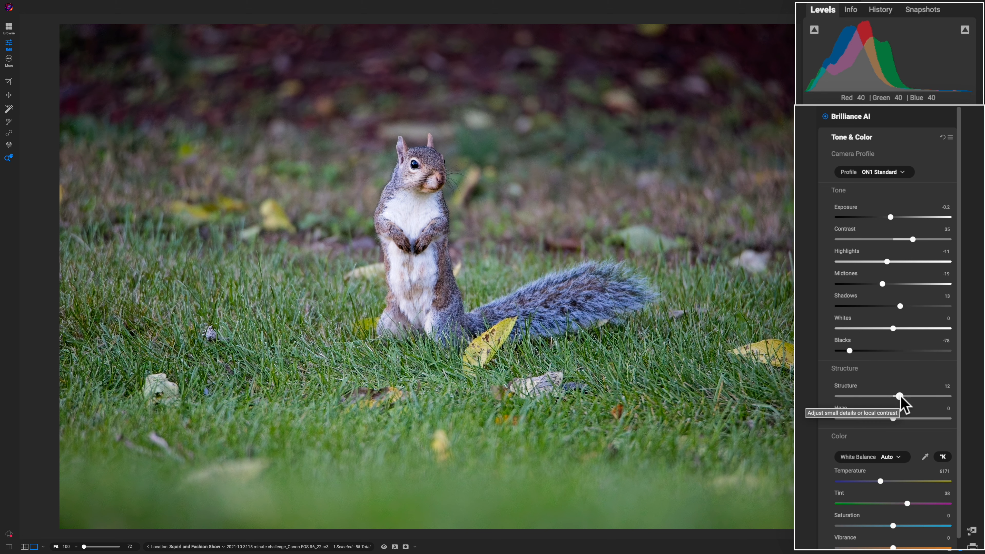
drag(899, 396, 901, 396)
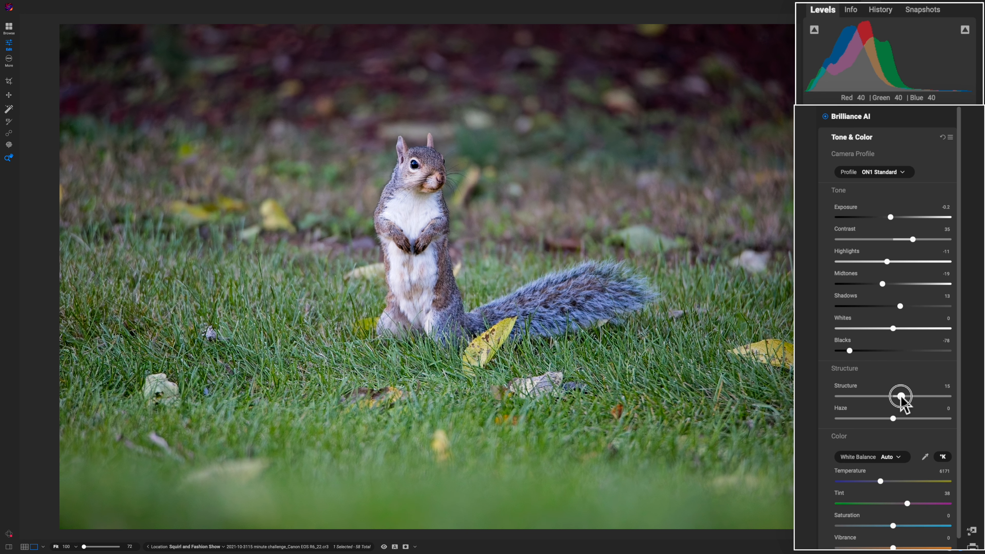
drag(901, 396, 904, 396)
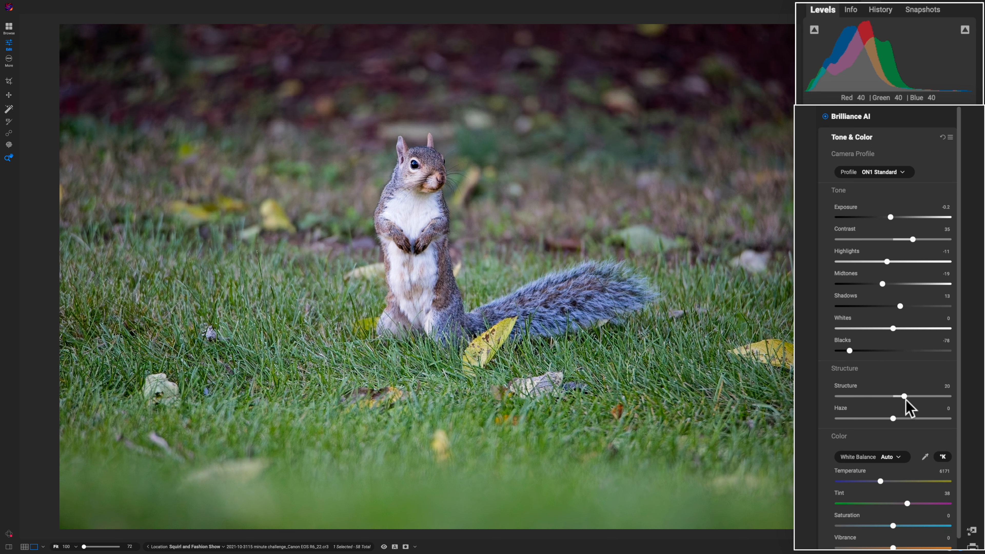
key(super+p)
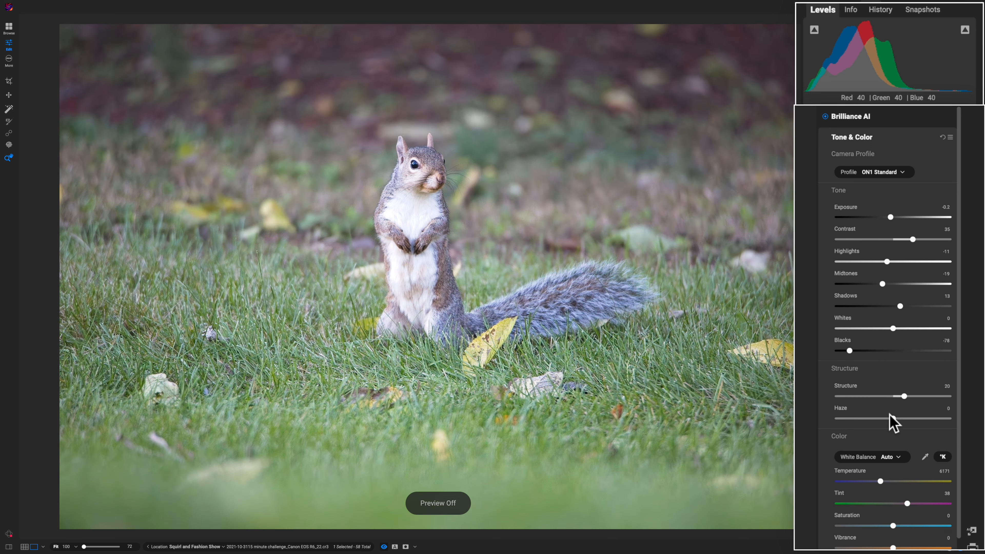
key(super+p)
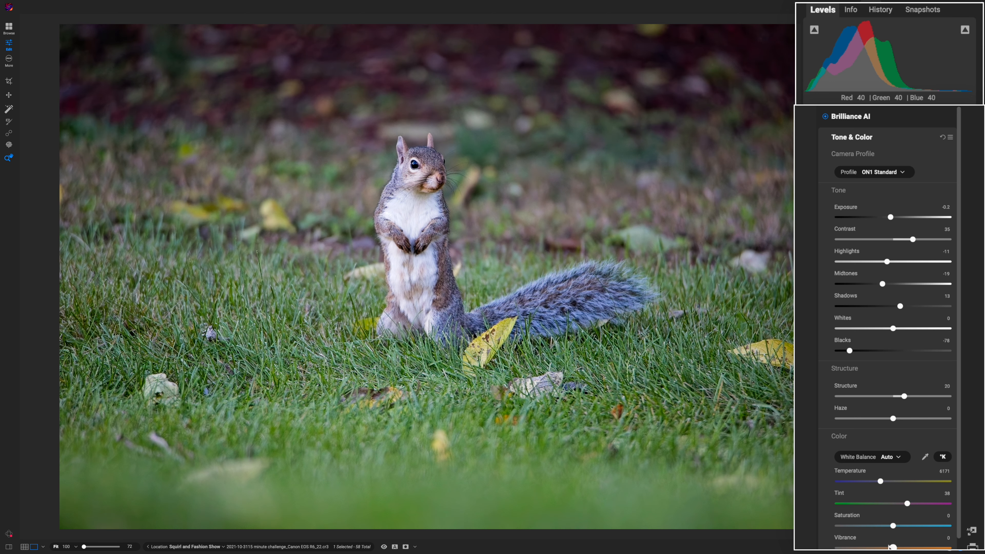
Step: Set Vibrance to 16 and Saturation to 6 in the Tone & Color settings
drag(959, 490, 960, 540)
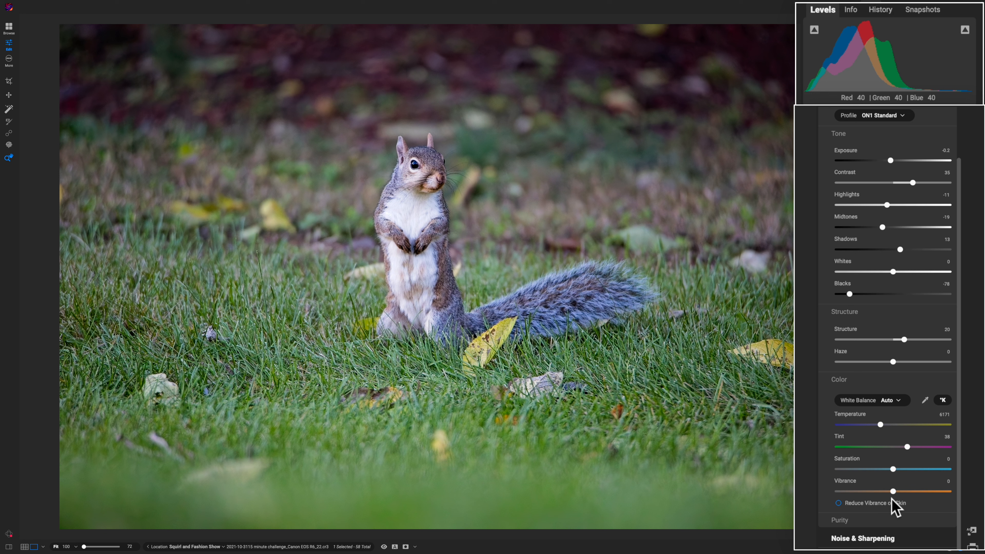
drag(893, 491, 901, 491)
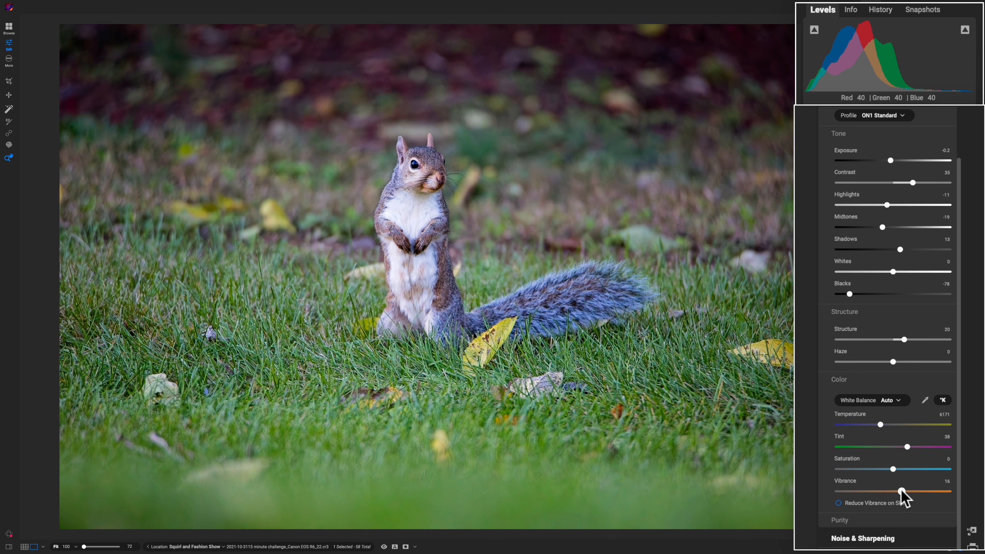
drag(893, 469, 908, 470)
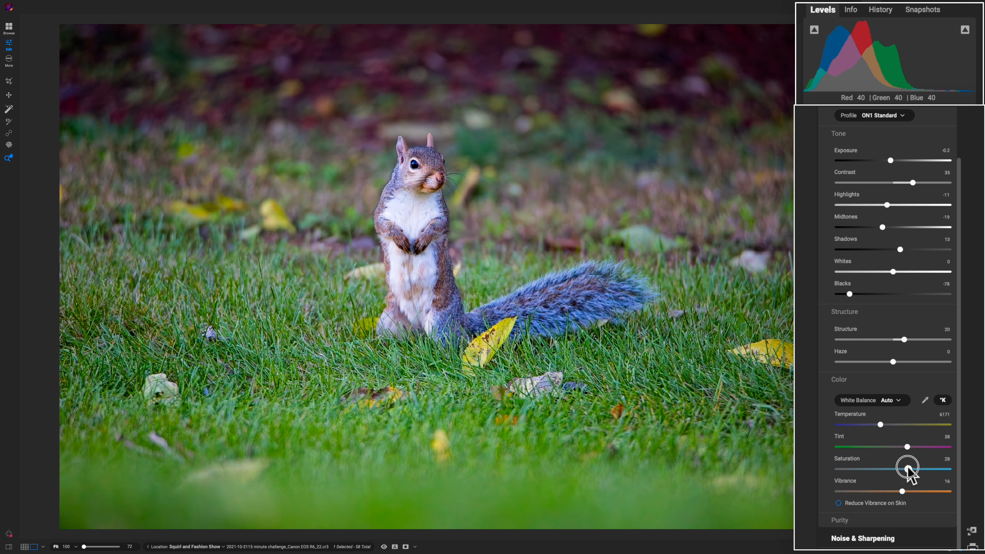
drag(908, 468, 896, 468)
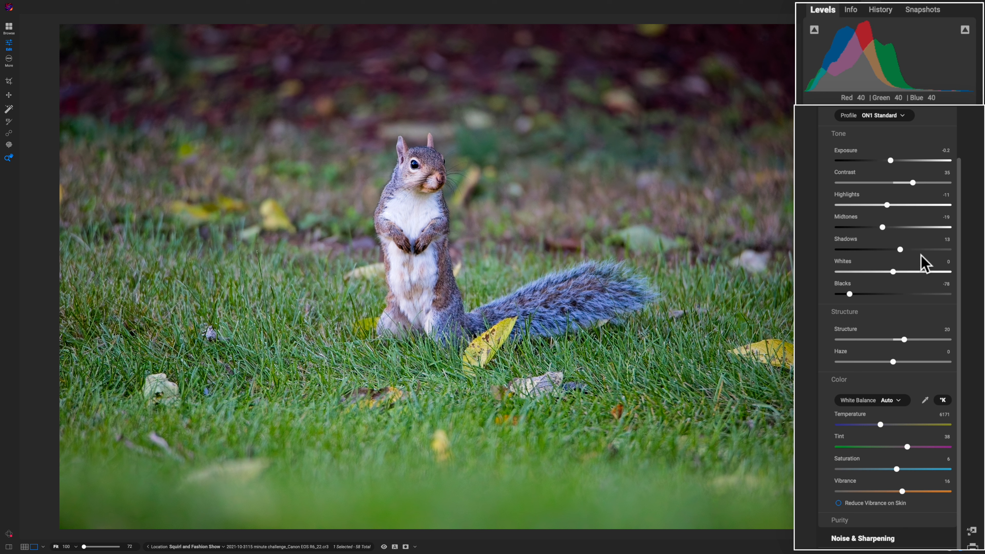
drag(961, 186, 962, 121)
click(877, 137)
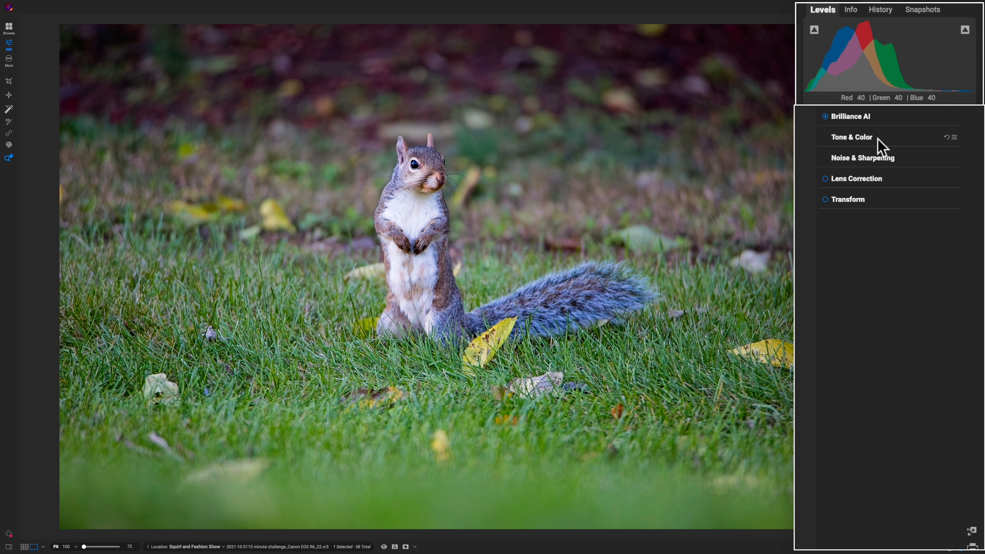
Step: Review the Tone & Color settings once more and switch to the Local adjustments
click(865, 97)
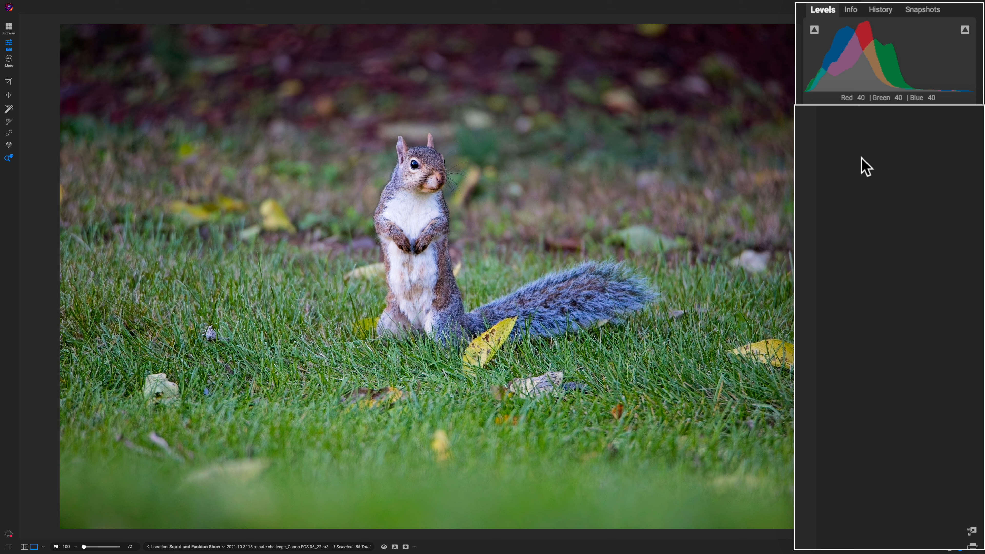
click(867, 137)
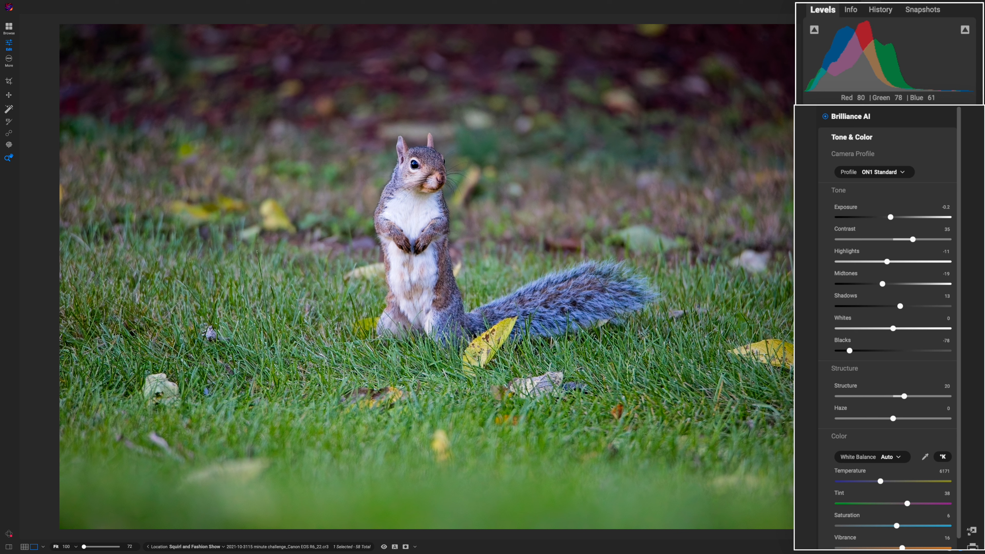
click(861, 137)
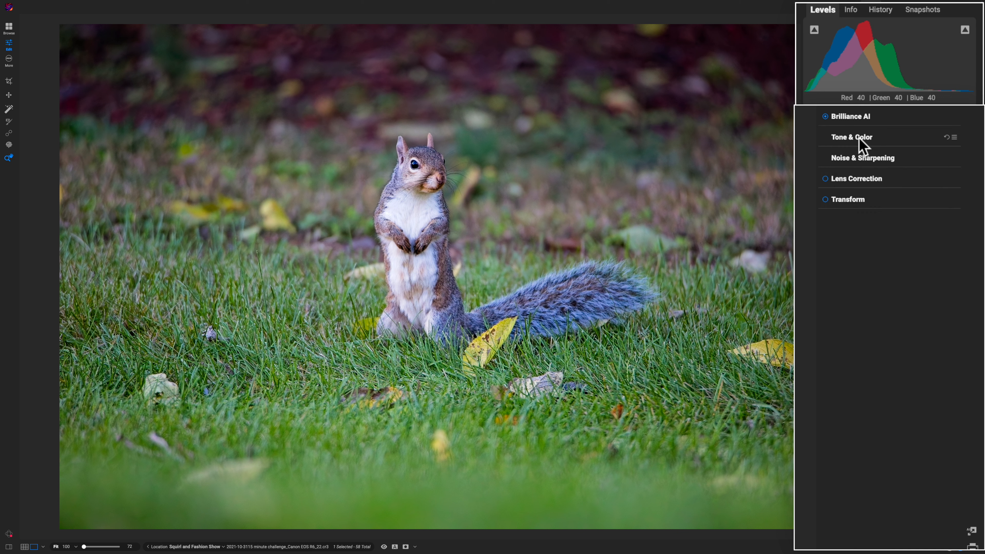
click(866, 102)
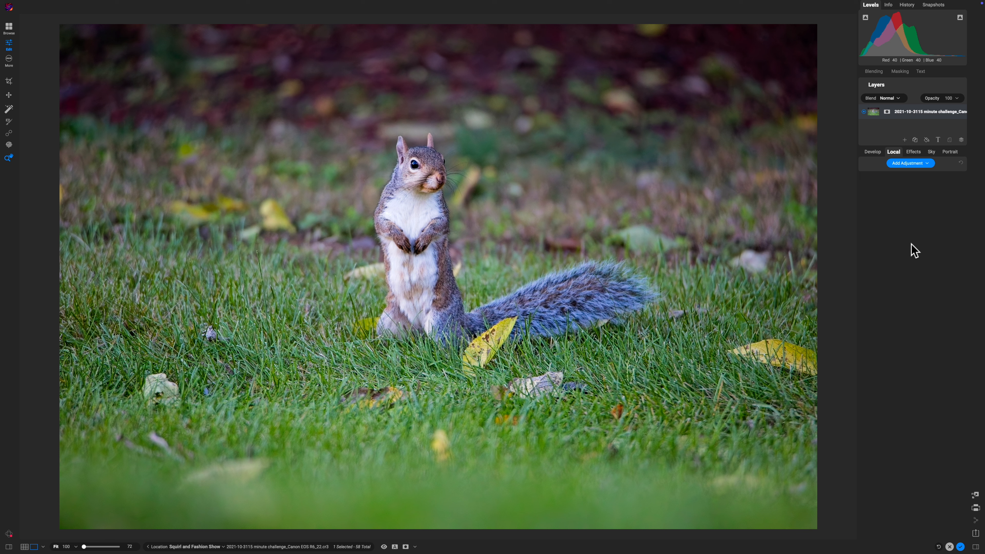
Step: Crop the photo at the 2x3 aspect, tightening the frame and placing the squirrel's head near the upper-left rule-of-thirds intersection
key(c)
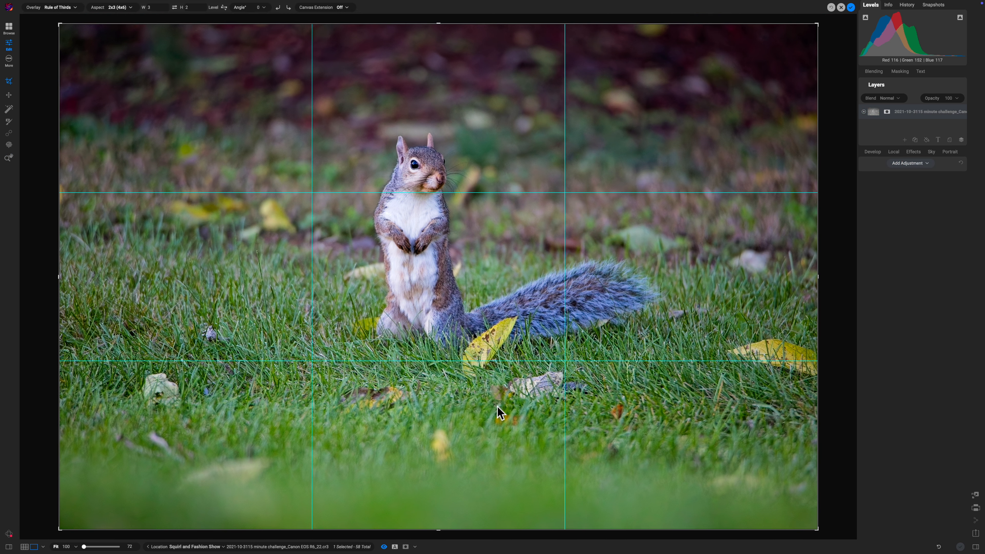
drag(440, 530, 451, 464)
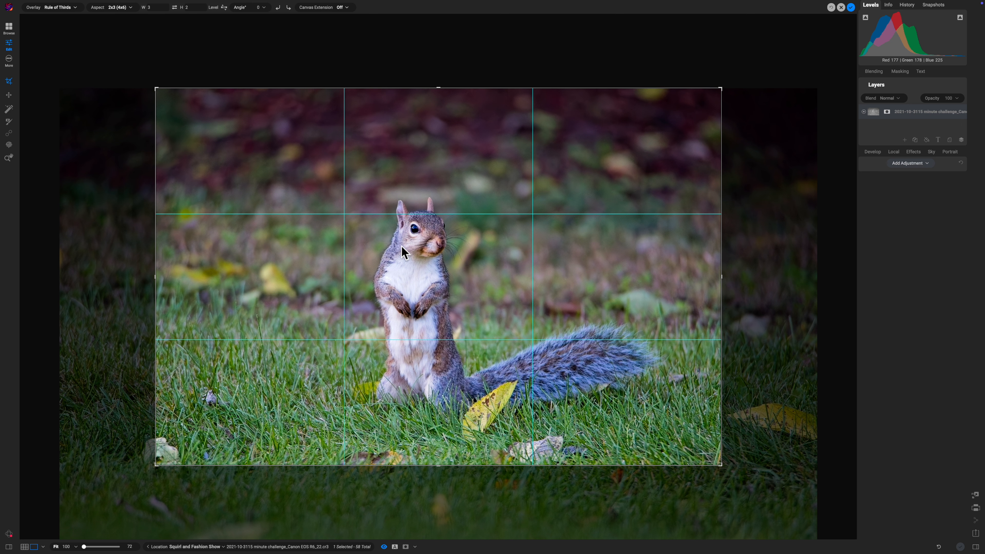
drag(416, 286, 365, 268)
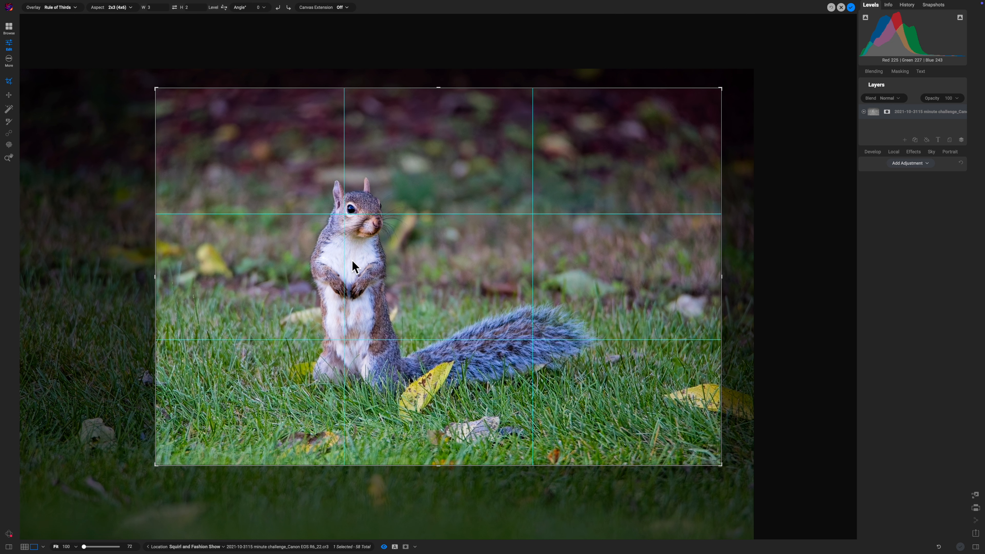
mouse_move(352, 260)
mouse_down()
mouse_move(344, 268)
mouse_move(355, 267)
mouse_up()
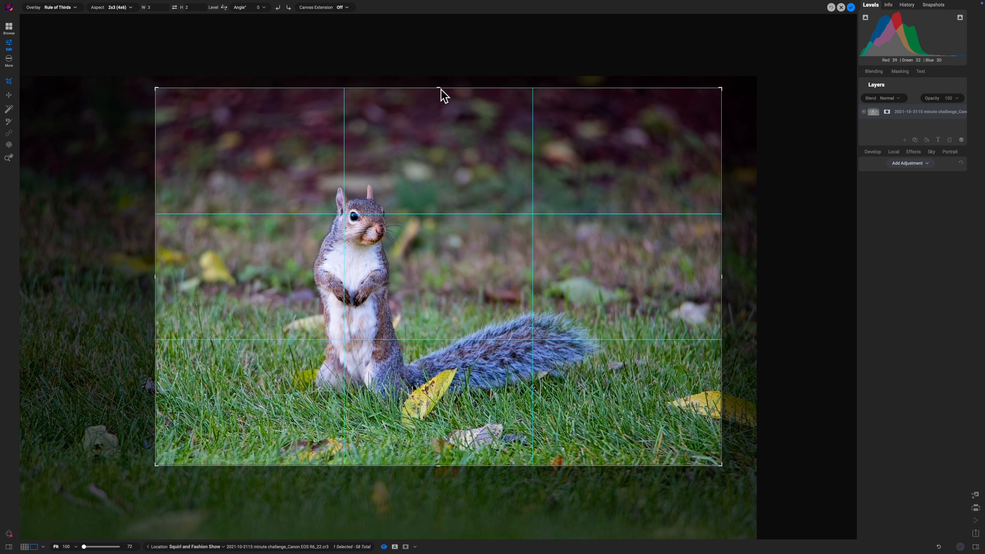
drag(439, 87, 439, 103)
drag(421, 259, 416, 267)
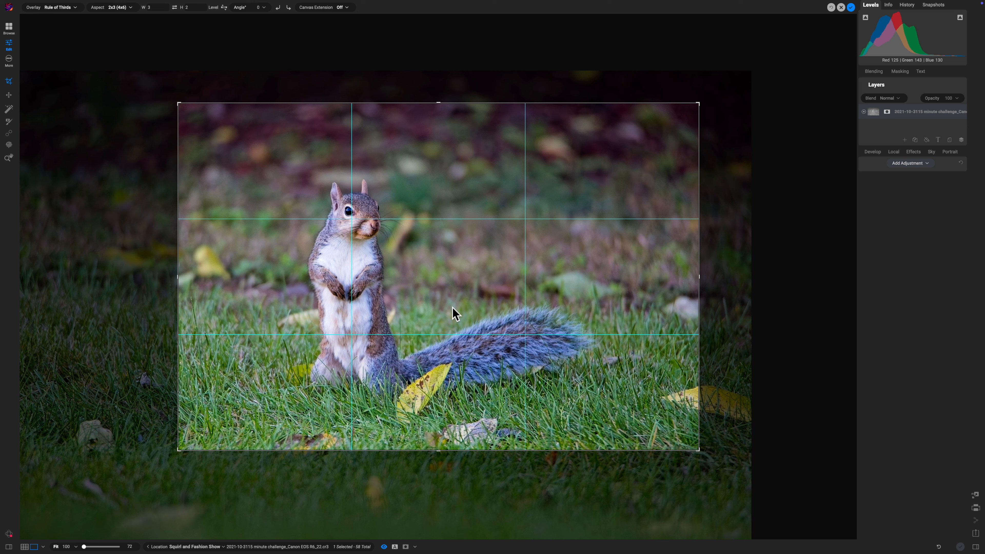
key(Return)
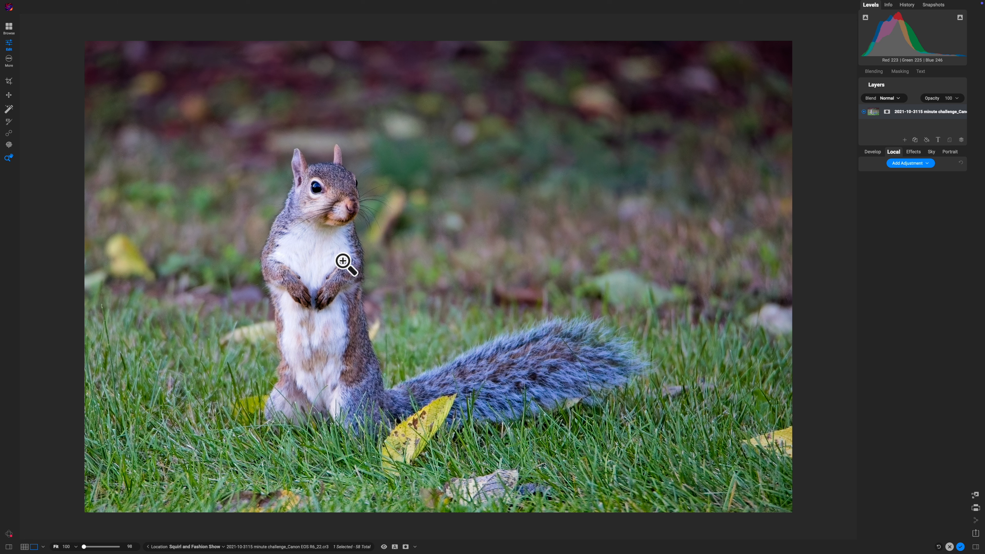
Step: Reopen the crop, shift the squirrel further right in the frame, tighten the crop slightly around it and apply
key(c)
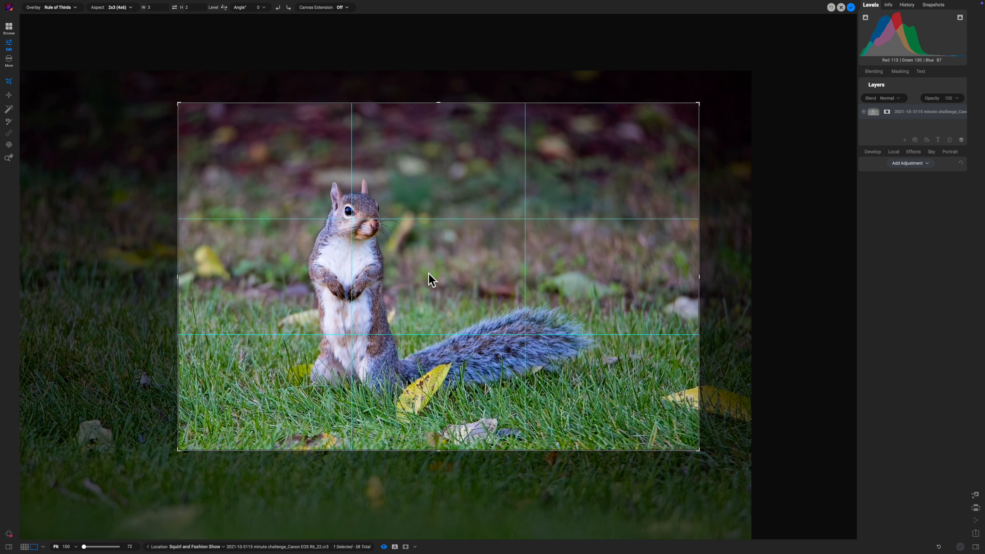
drag(416, 275, 459, 286)
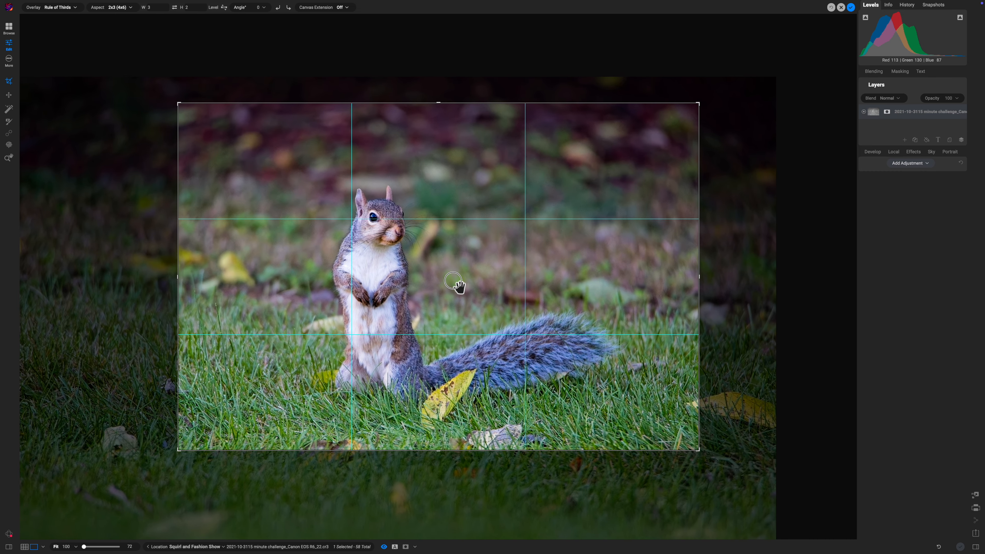
drag(437, 105, 437, 123)
drag(424, 183, 430, 185)
key(Return)
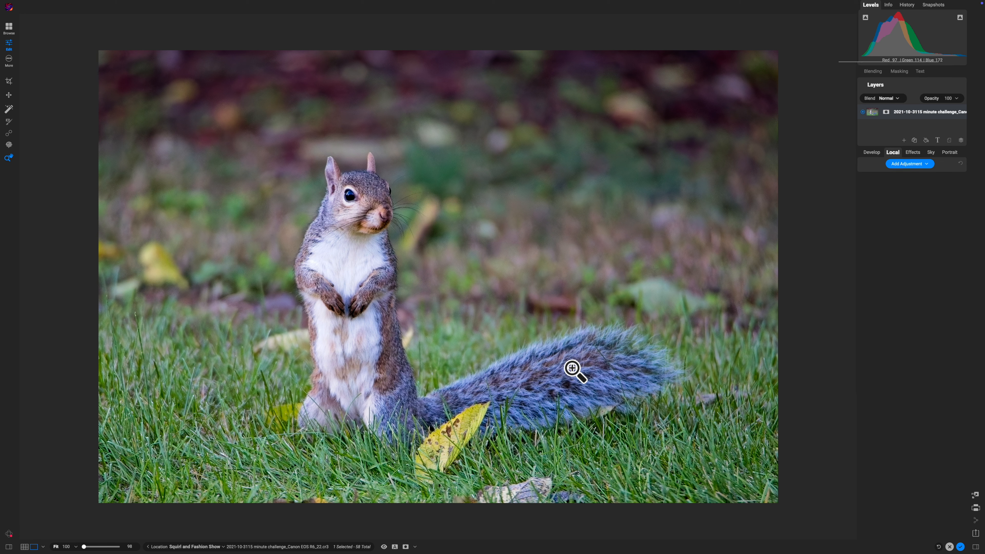
Step: Add a local adjustment with Exposure -1, give it a depth mask, display the mask and invert it to target the background
click(873, 182)
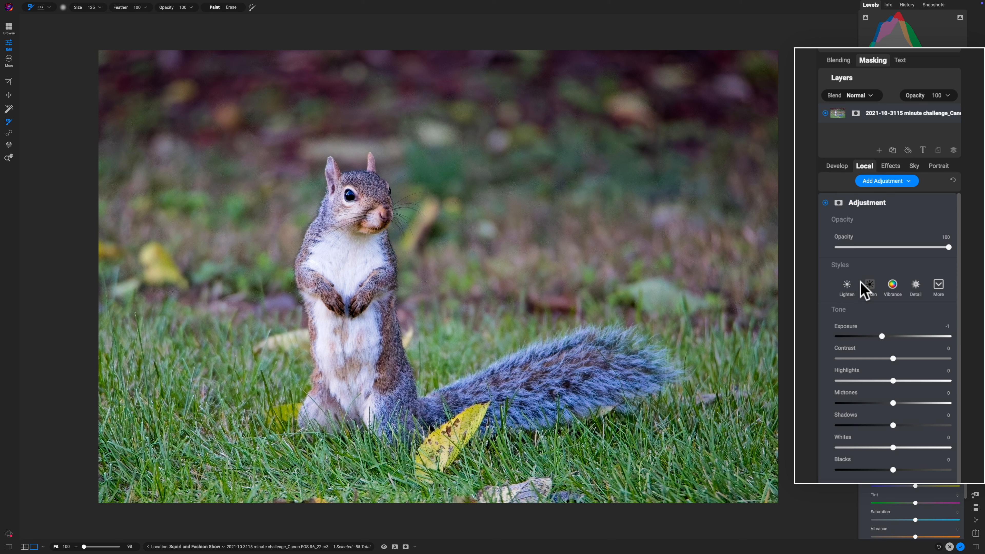
right_click(838, 207)
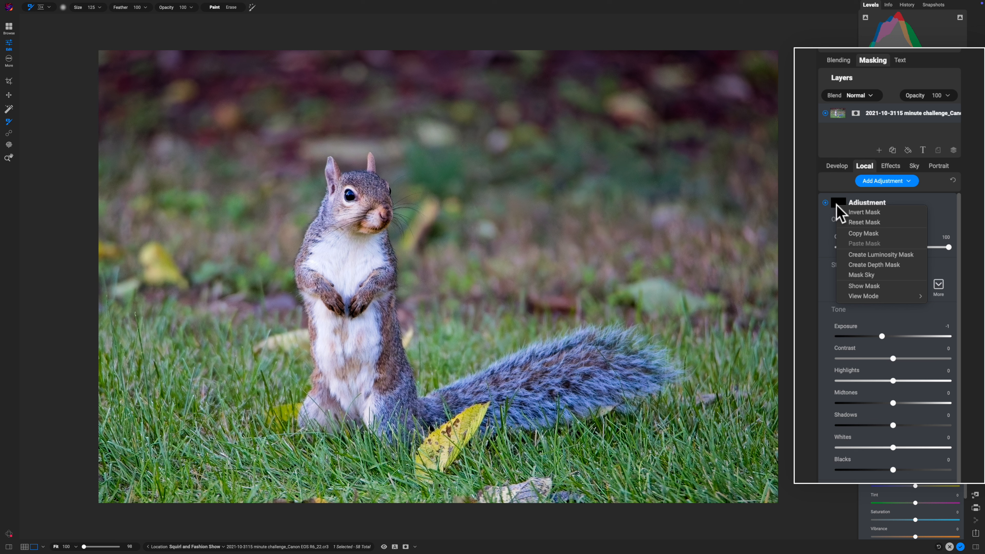
click(892, 266)
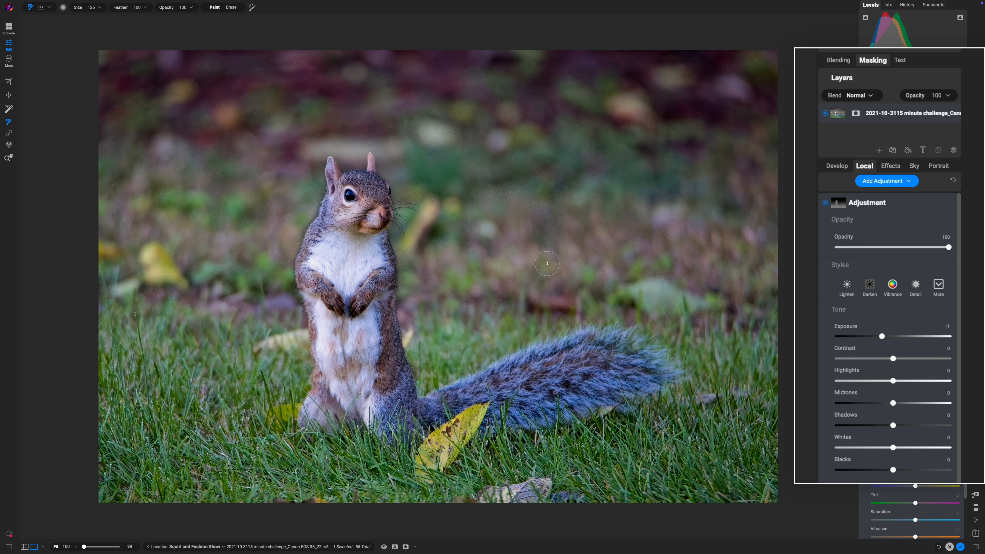
key(ctrl+m)
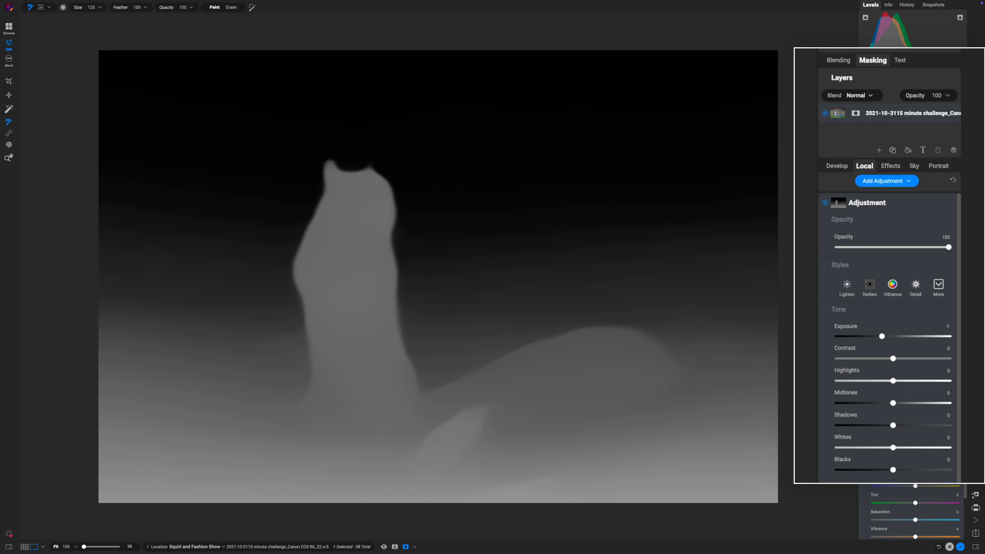
click(838, 203)
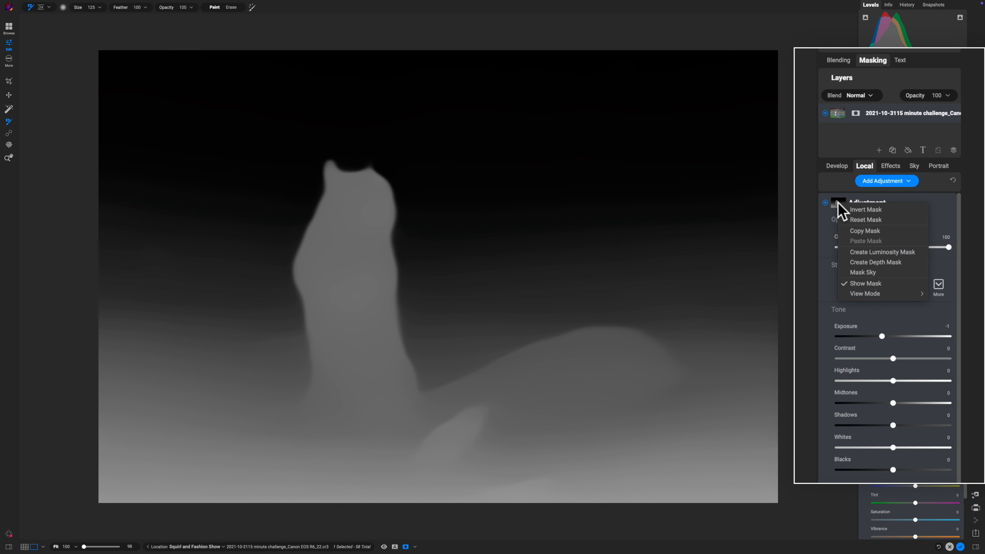
click(859, 209)
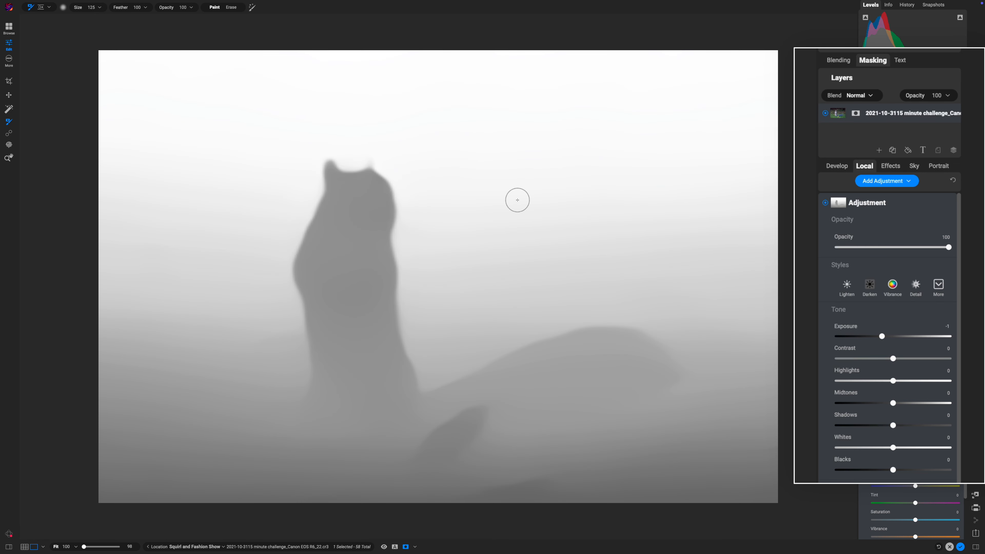
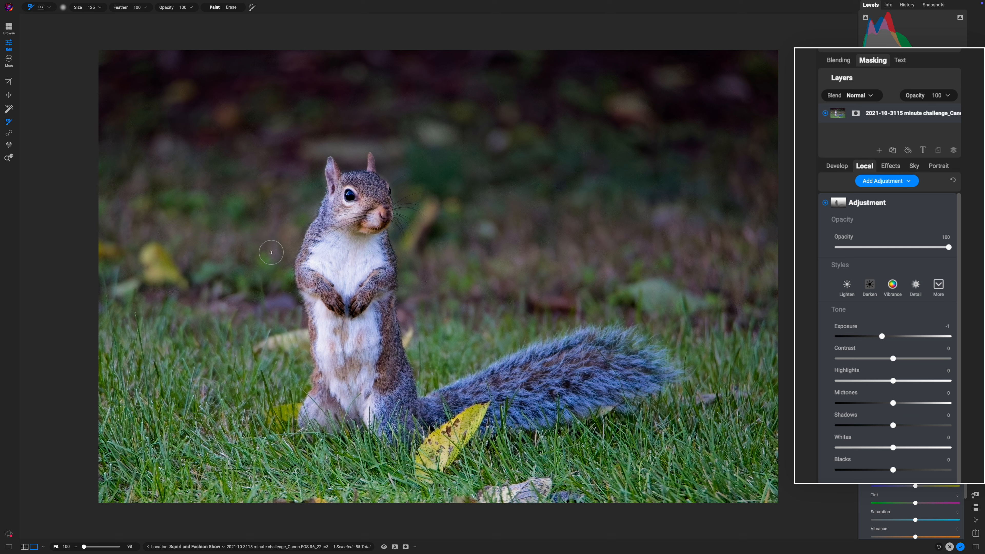
Step: Try hardening the depth mask around the squirrel by setting Feather to 0 and lowering the white point of its Levels
key(z)
click(369, 209)
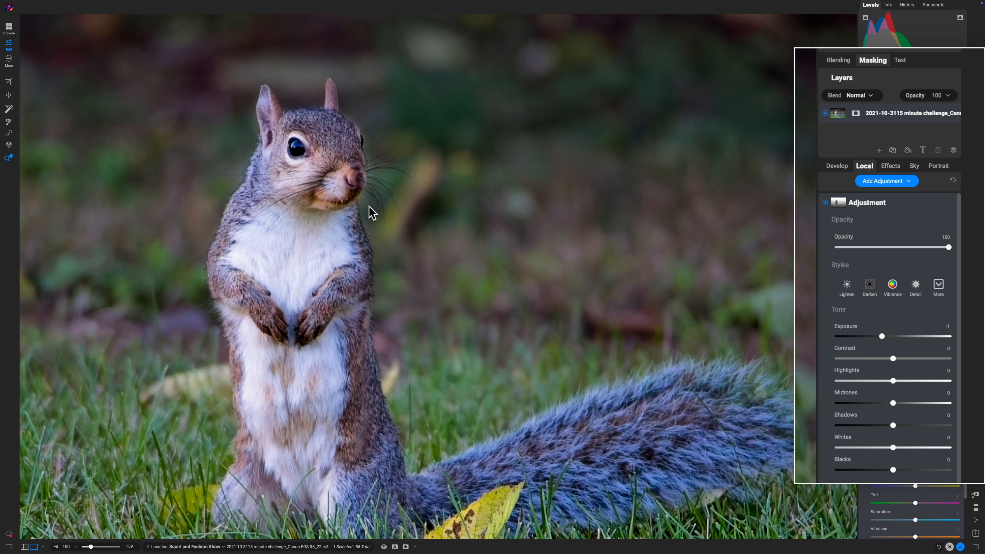
click(873, 59)
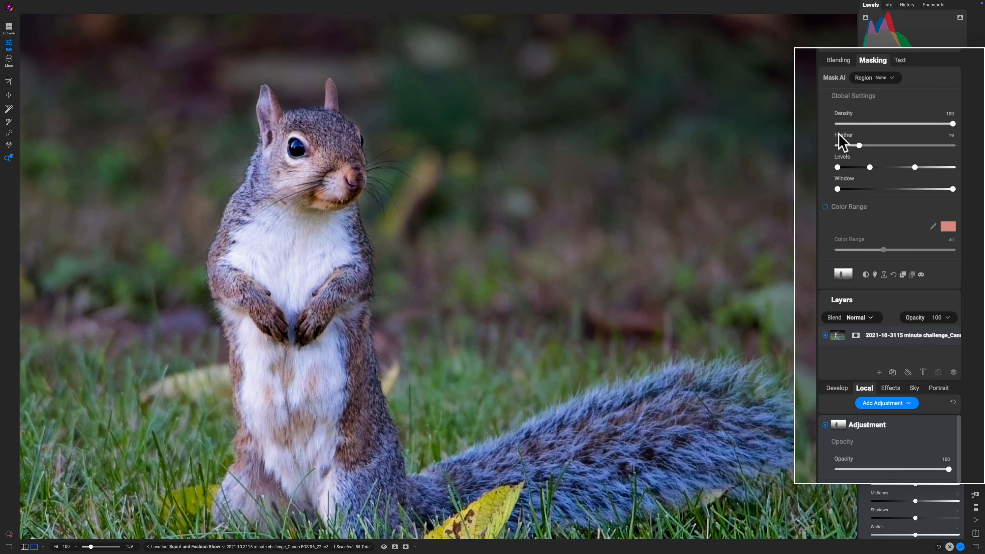
drag(845, 145, 835, 144)
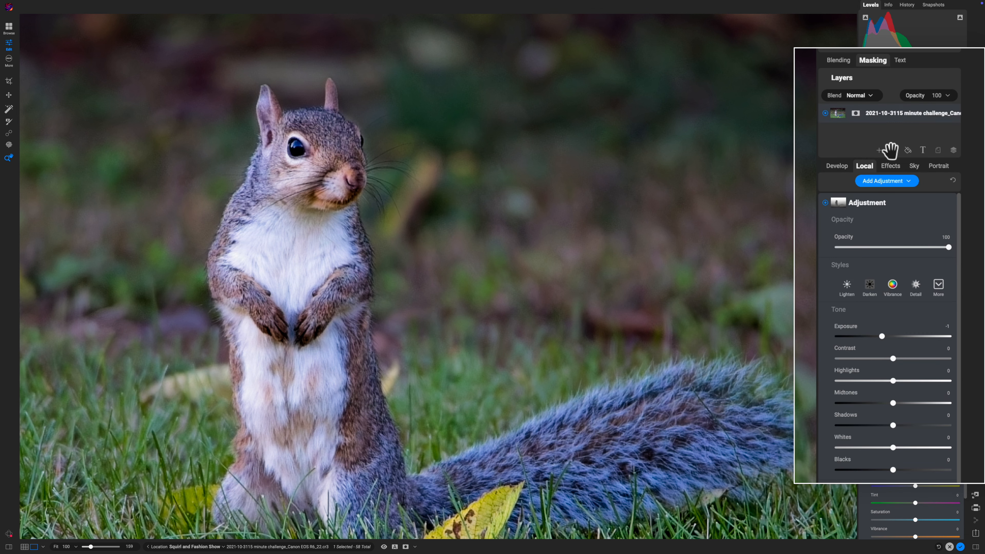
click(880, 59)
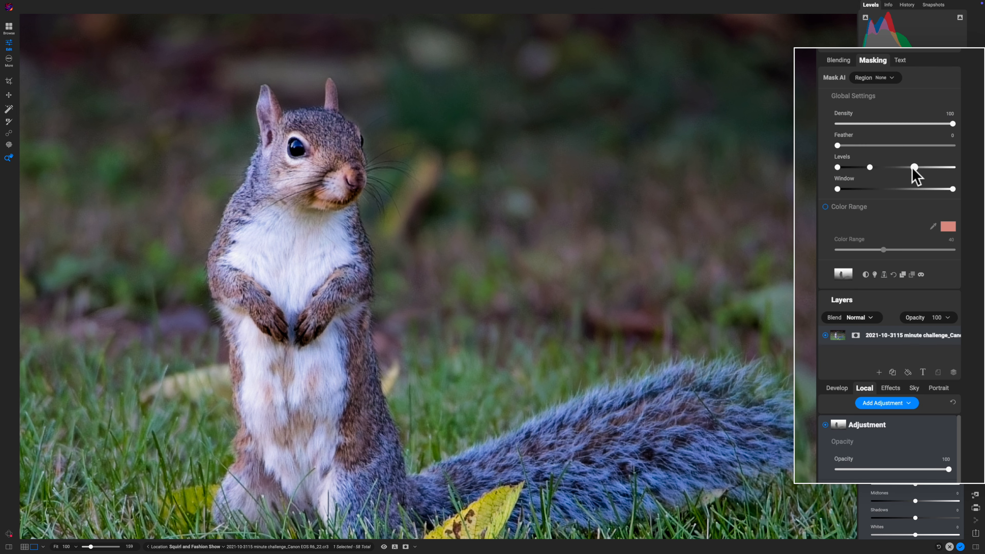
drag(917, 167, 887, 170)
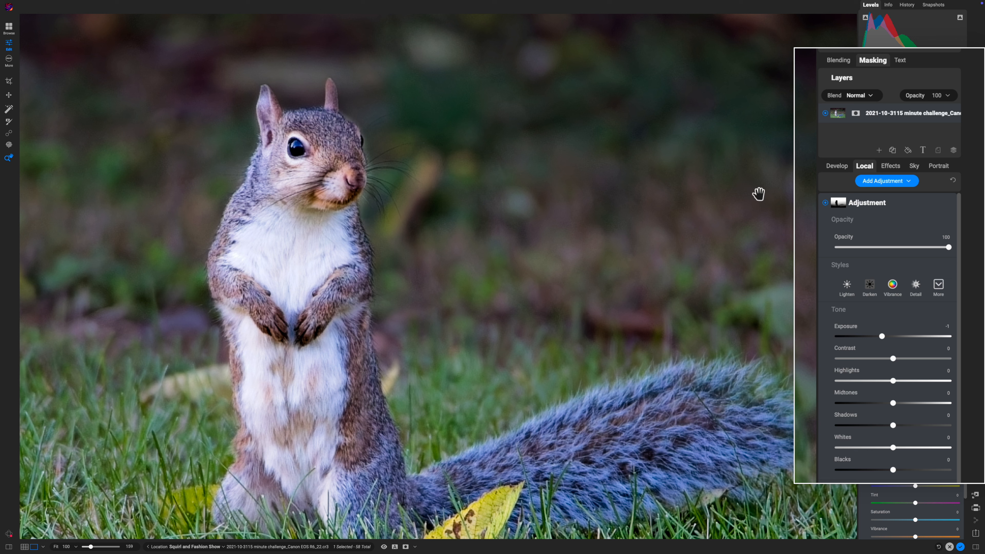
Step: Raise the depth mask's Levels white point back to near its original position and increase its Feather again
click(874, 60)
drag(888, 168, 912, 168)
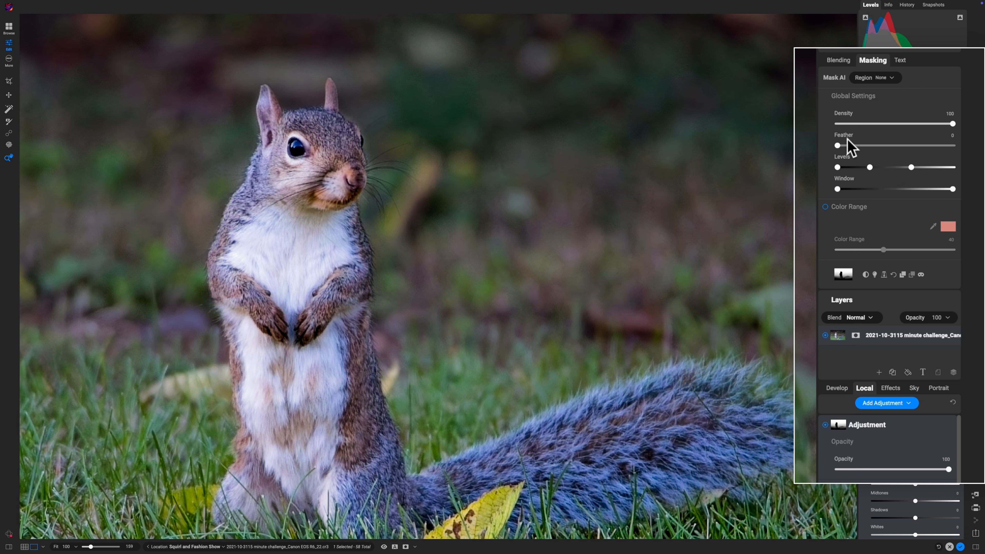
drag(838, 146, 865, 147)
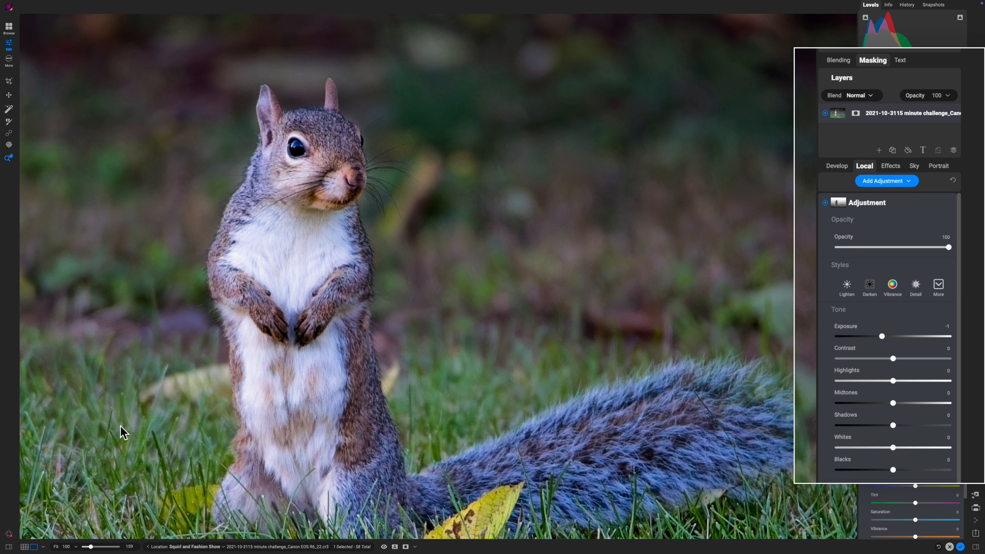
Step: Set the background adjustment's Exposure to -0.8, comparing the whole photo with the adjustment switched off and on
click(56, 546)
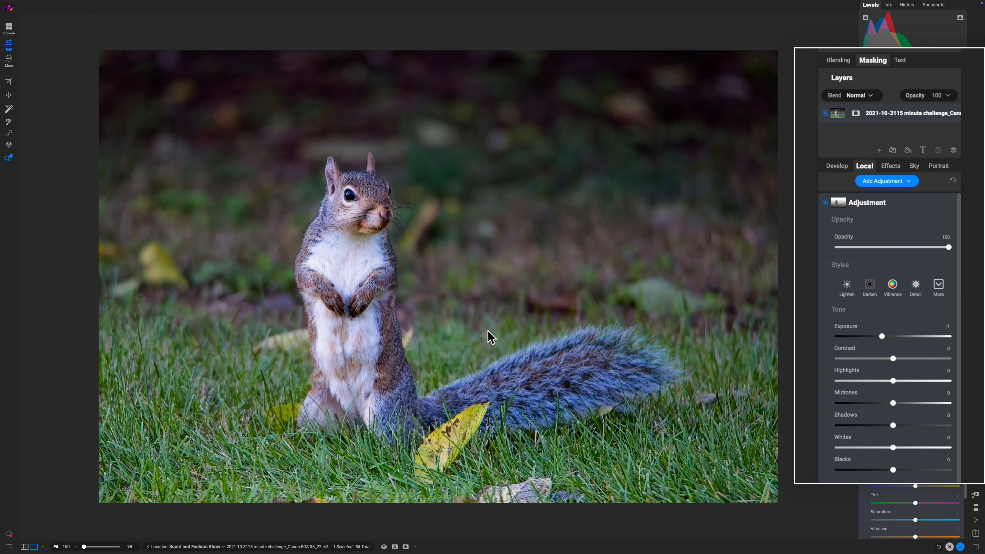
click(825, 203)
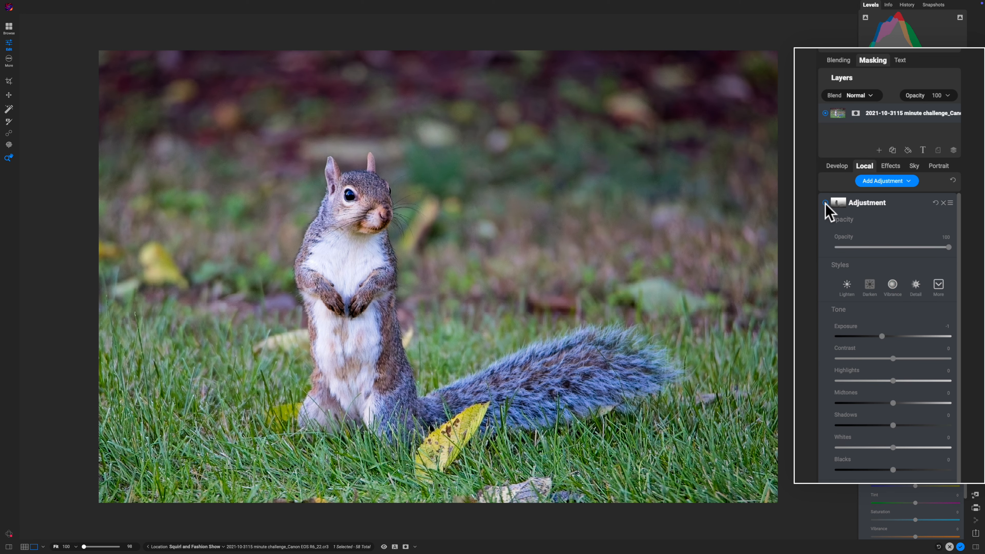
click(825, 203)
click(825, 203)
click(825, 203)
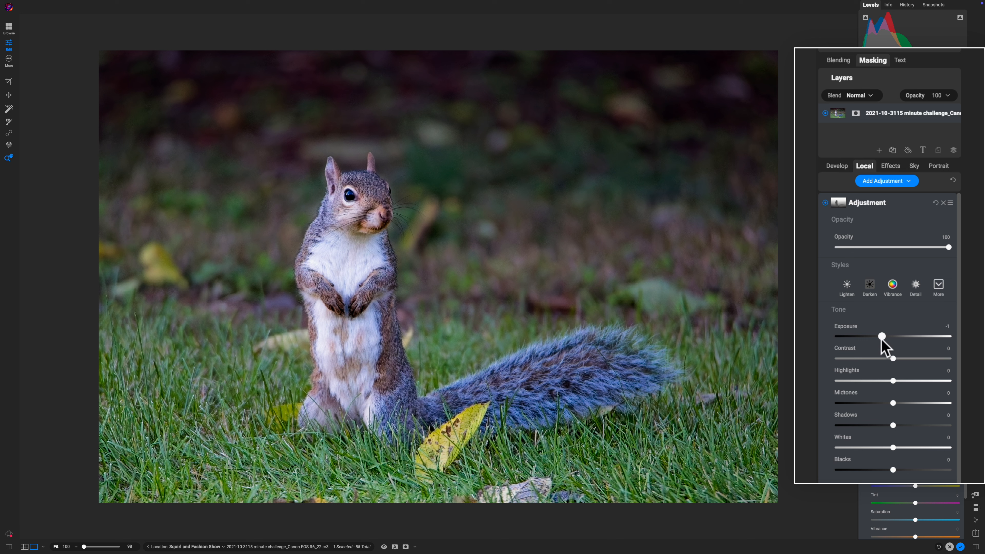
drag(881, 336, 883, 337)
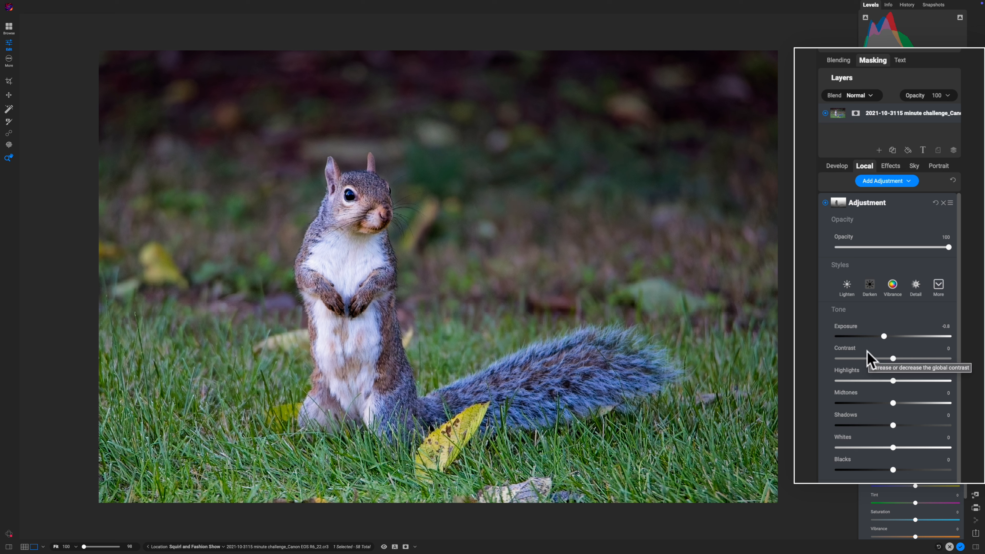
click(825, 202)
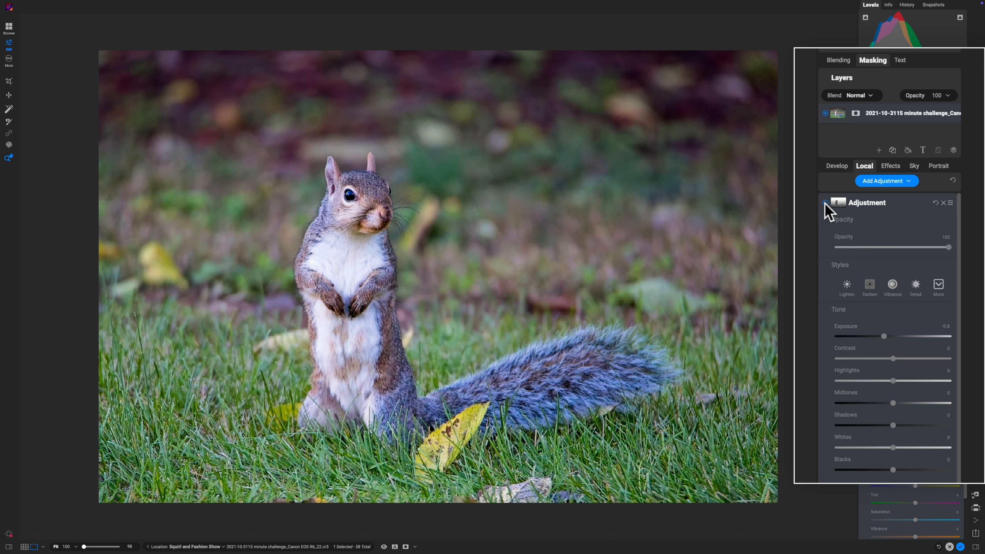
click(825, 203)
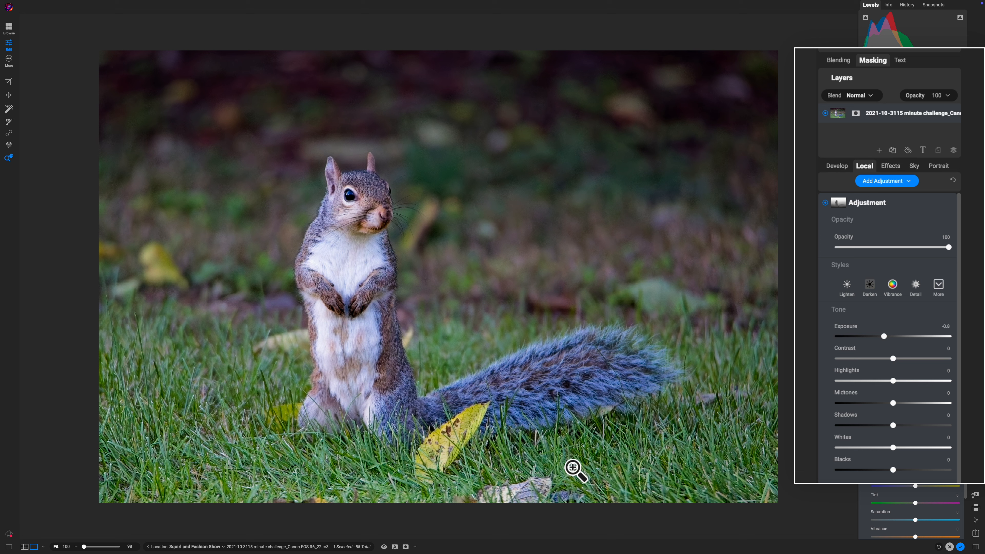
Step: Add a second local adjustment and create a depth mask on it, leaving the mask uninverted to target the foreground
click(886, 203)
click(882, 182)
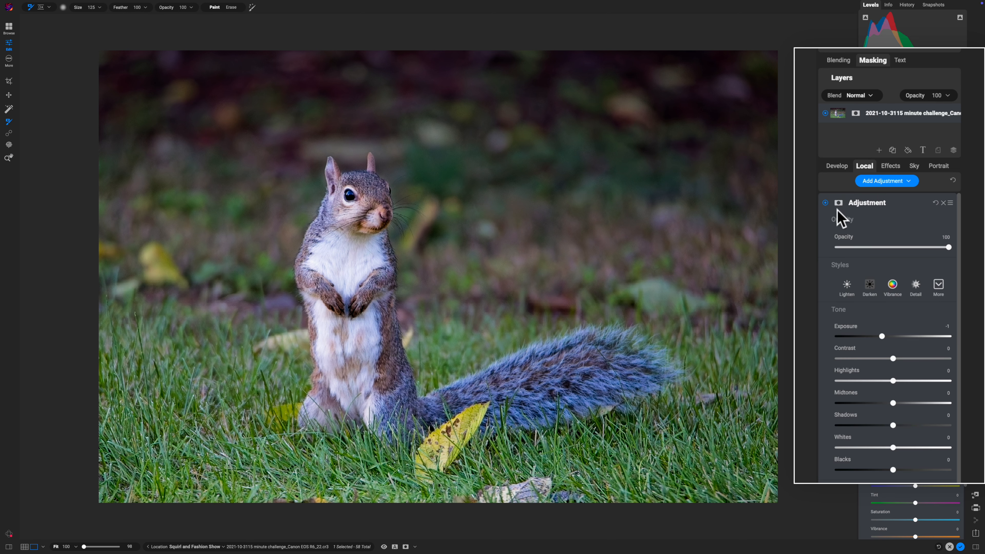
click(839, 202)
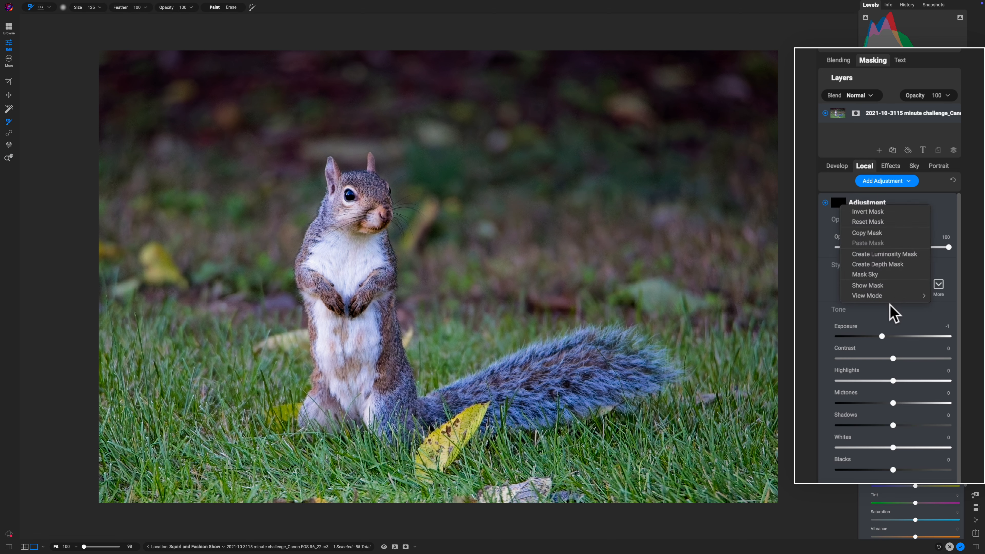
click(888, 276)
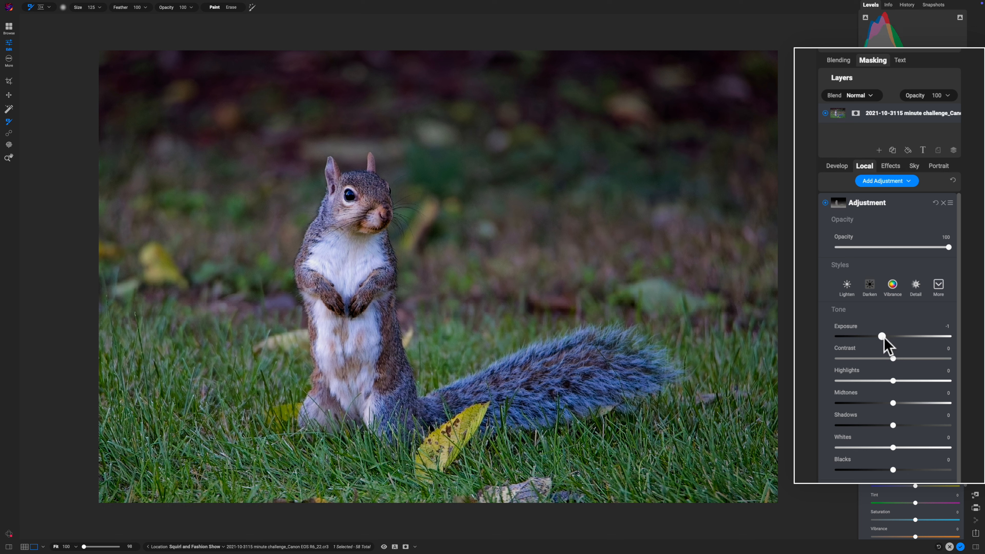
Step: Set the foreground adjustment's Exposure to 0.3, Blacks to -42 and Contrast to 49
drag(882, 337, 896, 337)
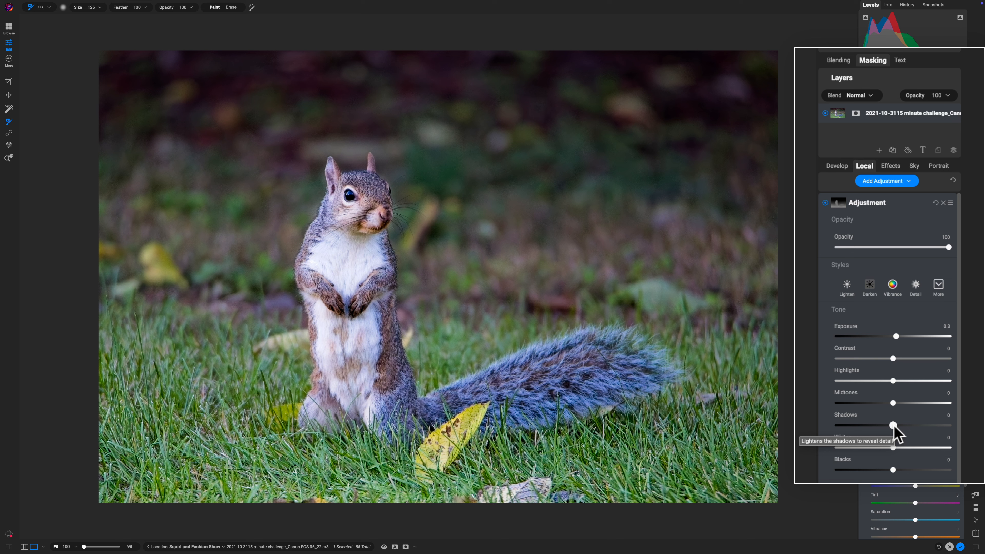
drag(893, 471, 870, 472)
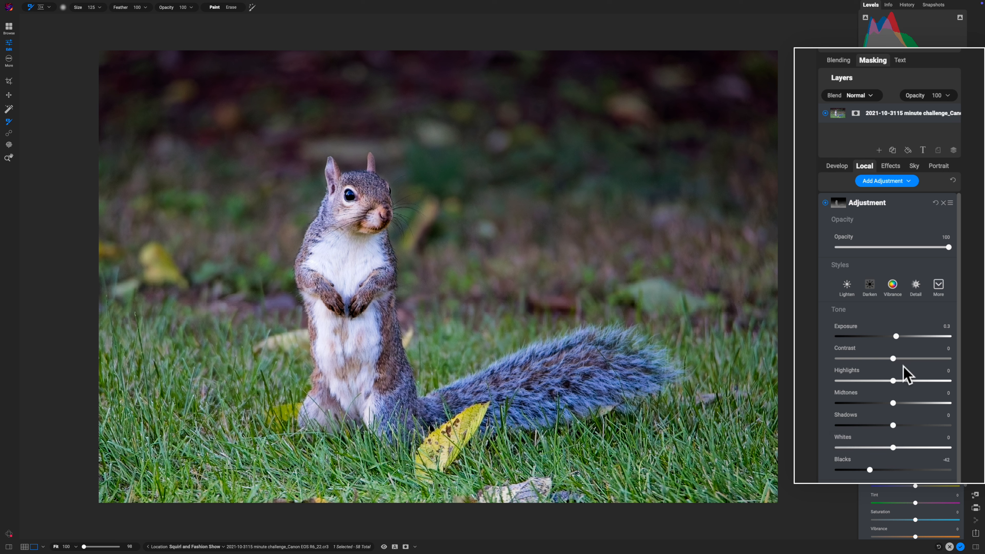
drag(893, 358, 920, 358)
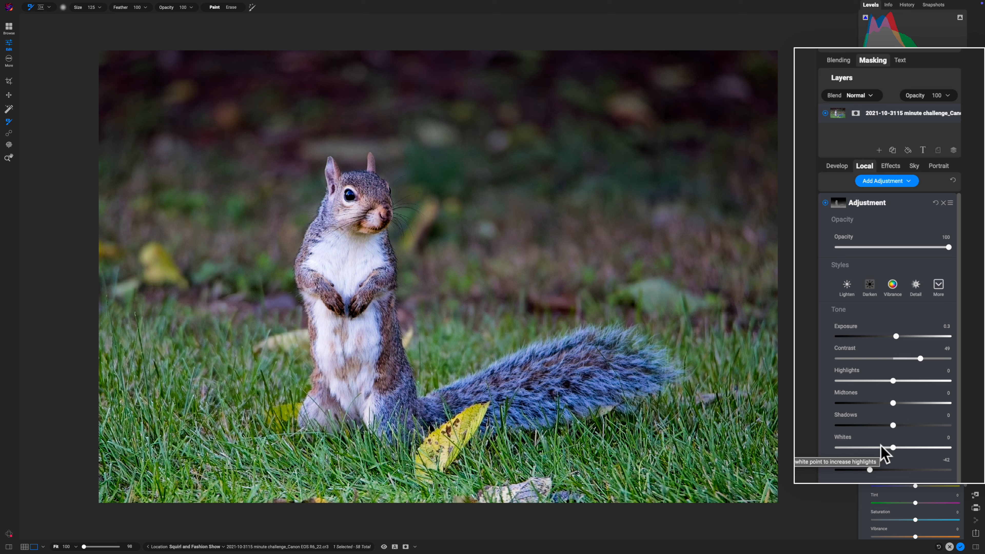
Step: Refine the foreground depth mask by lowering its Levels midpoint and white point and raising its black point, and compare the adjustment off and on
key(o)
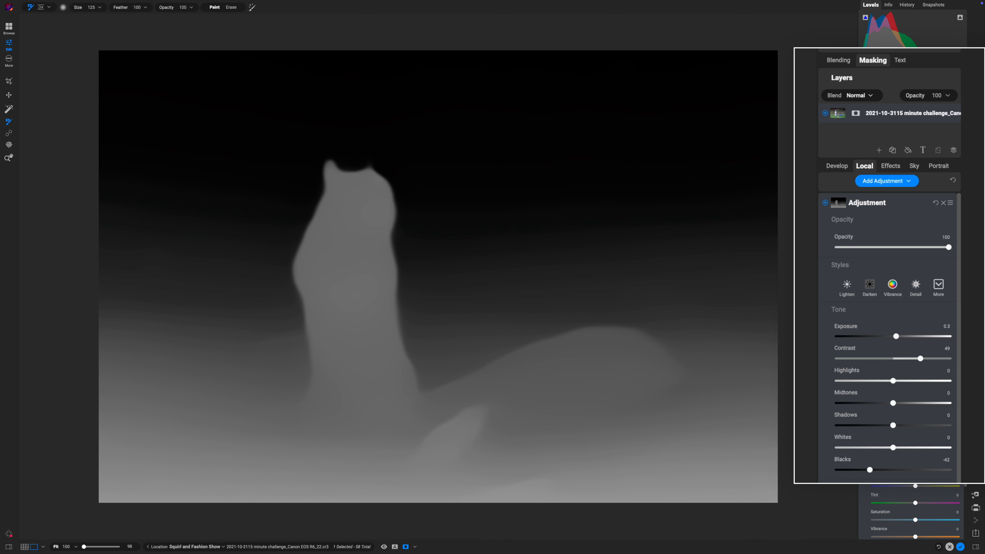
click(873, 59)
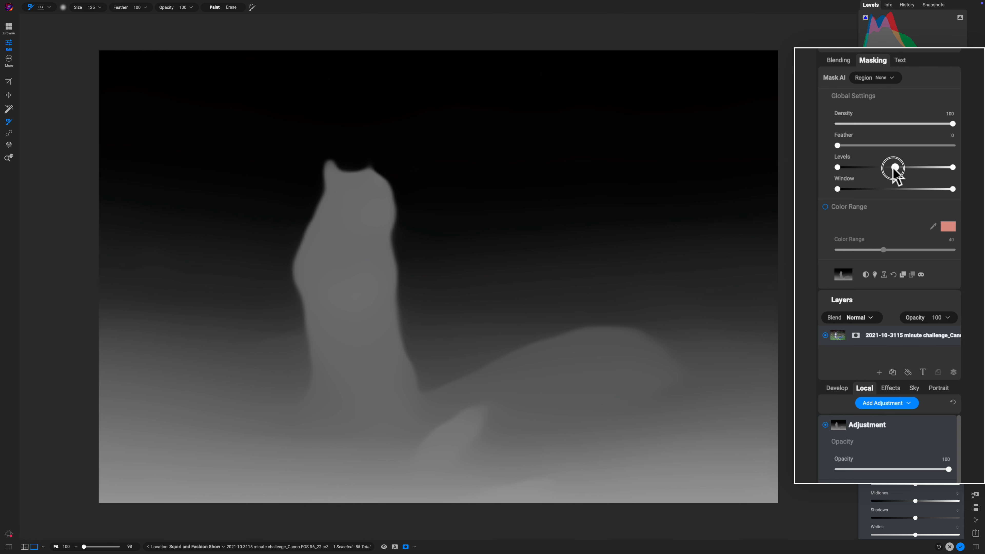
drag(894, 168, 877, 171)
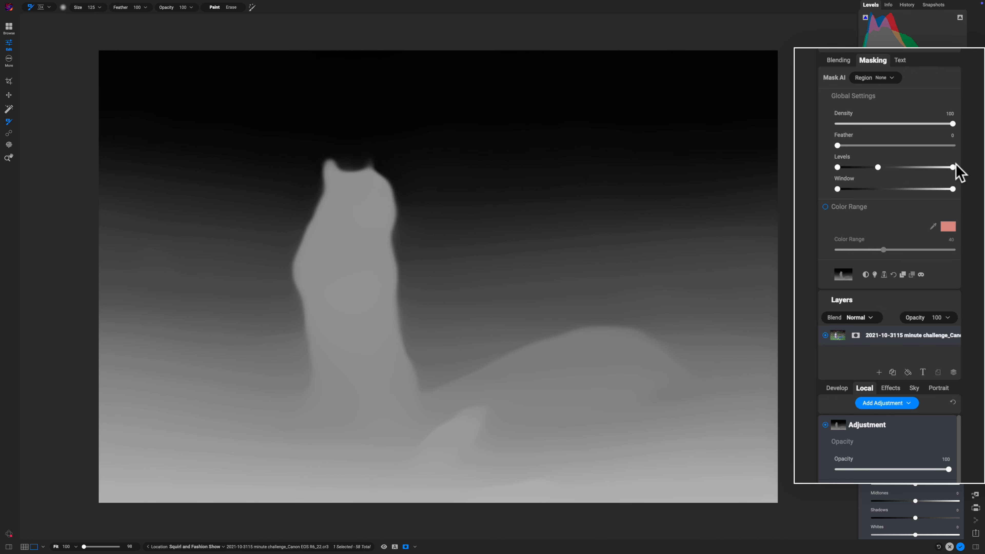
drag(953, 168, 903, 169)
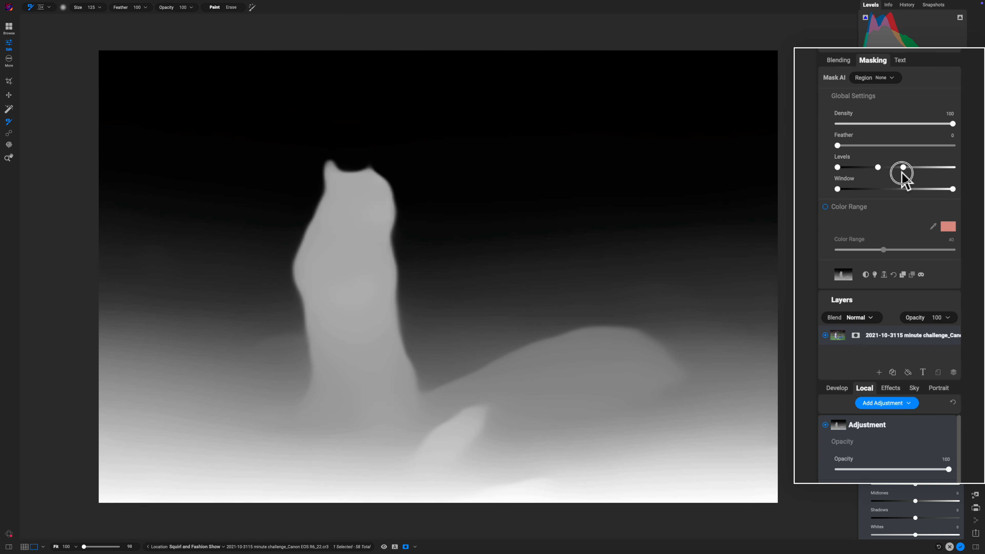
drag(837, 167, 862, 167)
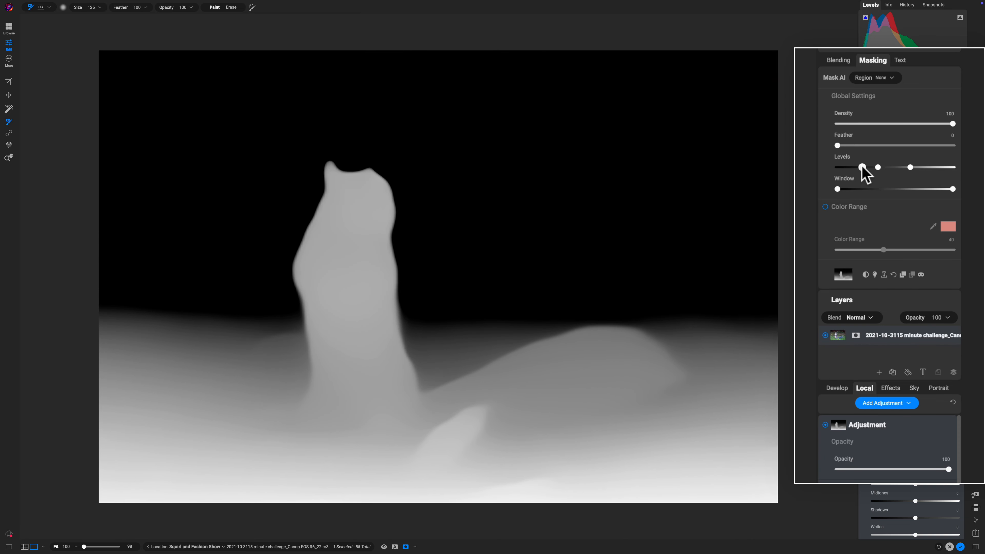
key(o)
click(873, 60)
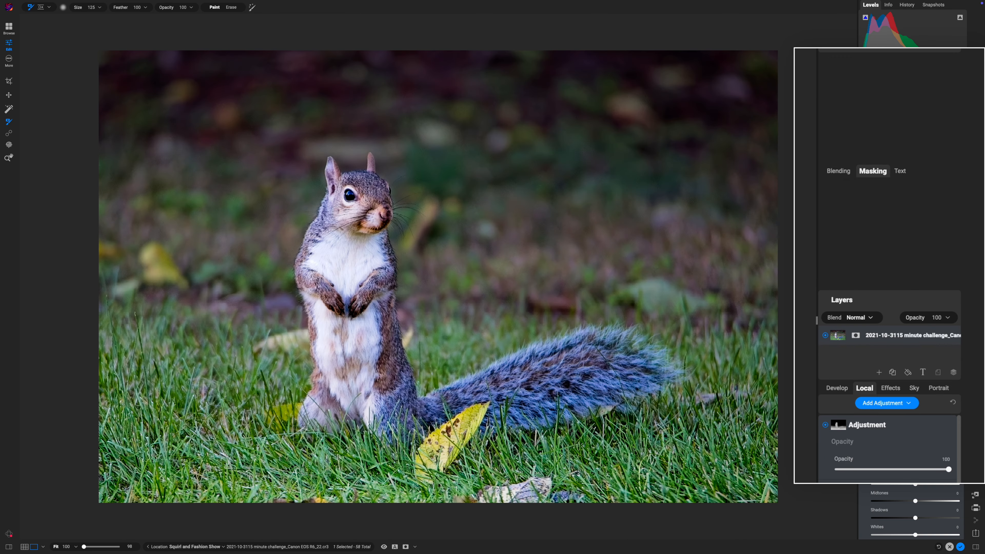
click(825, 202)
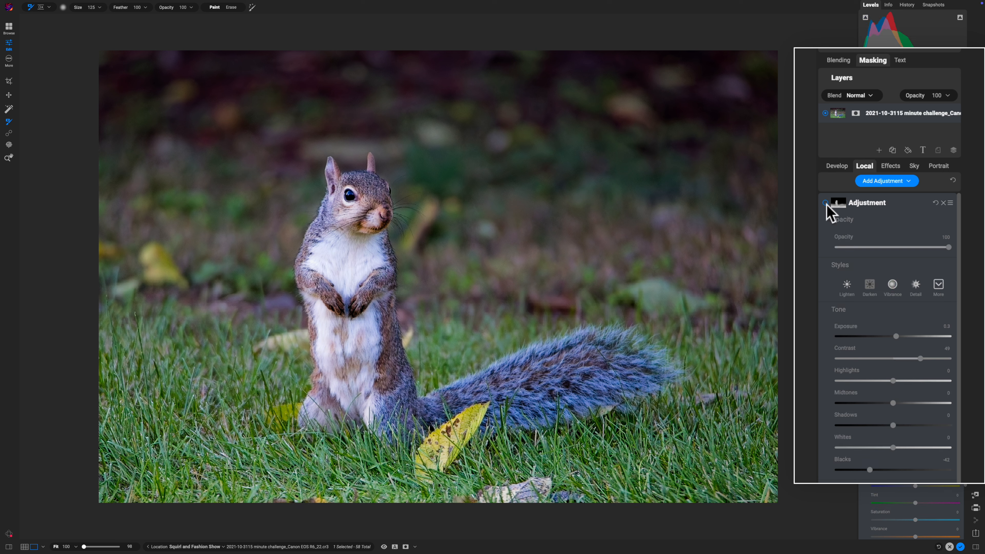
click(825, 203)
click(825, 203)
click(825, 202)
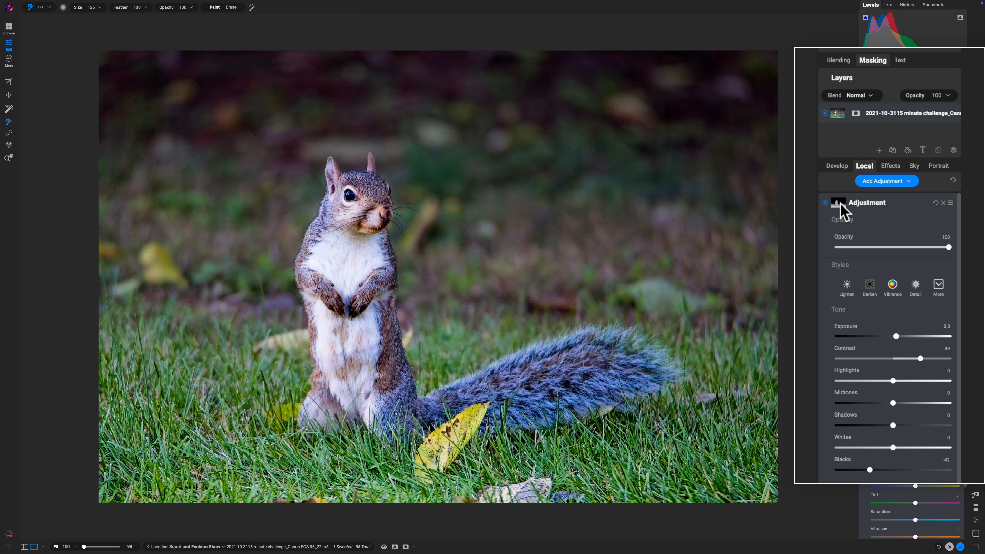
Step: Add a Gradient shape to the foreground mask across the squirrel's torso just below its paws, and view the resulting mask
key(g)
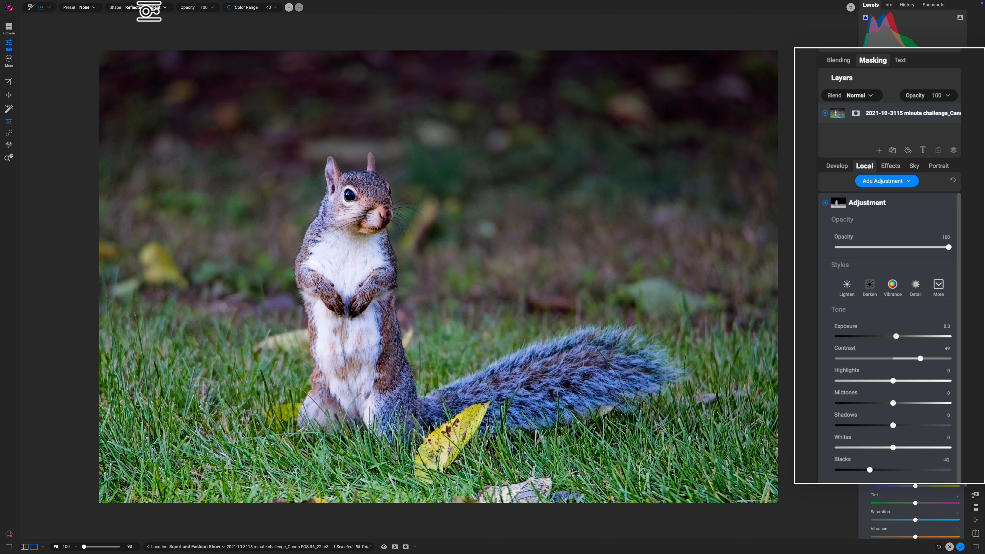
click(147, 7)
click(147, 17)
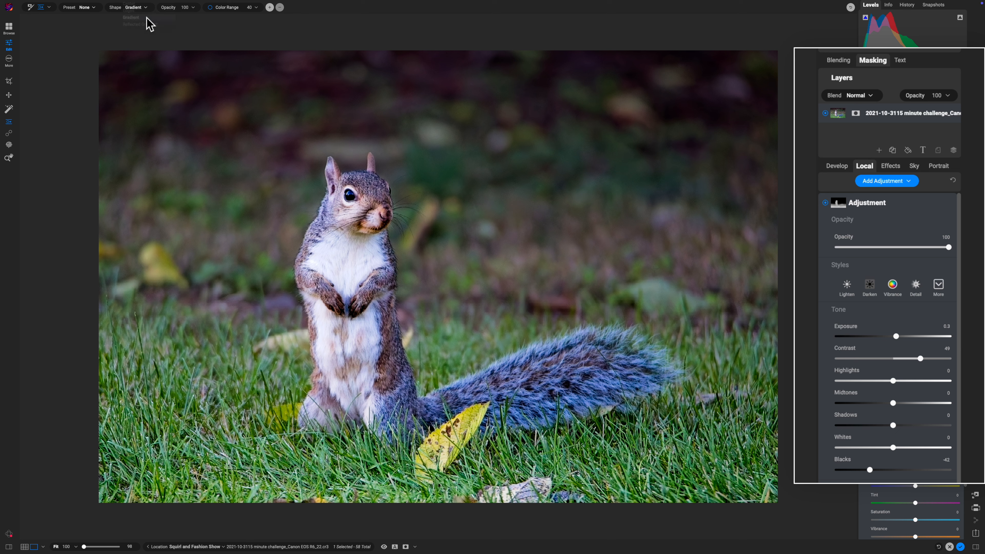
click(385, 328)
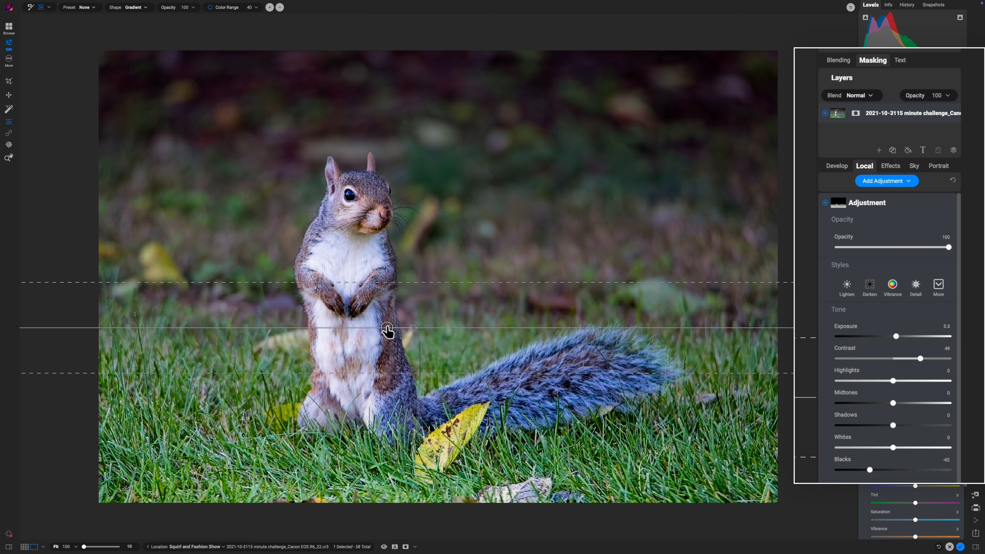
key(o)
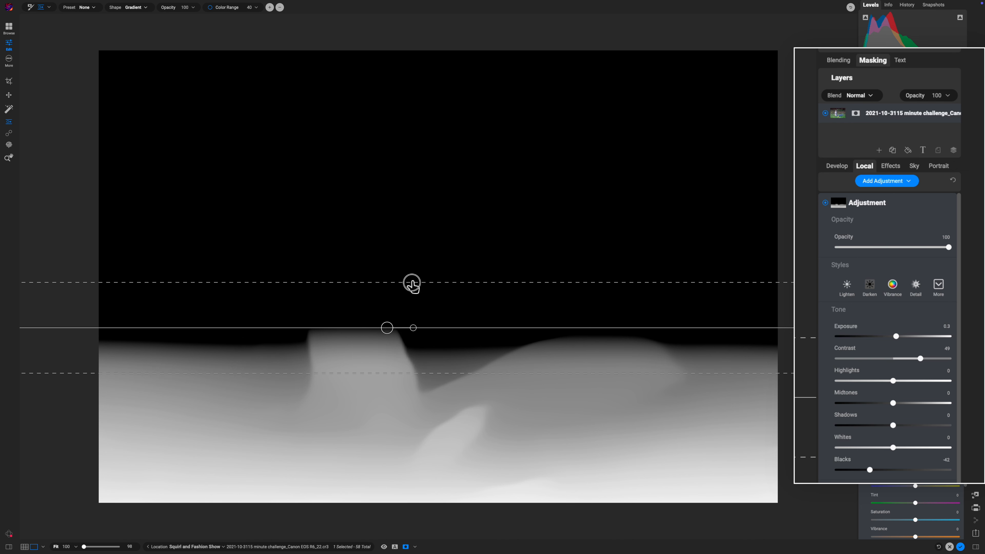
Step: Widen the gradient's transition, try its centre line across the squirrel's head, and move it back down to the lower torso
drag(412, 283, 414, 240)
drag(386, 327, 387, 192)
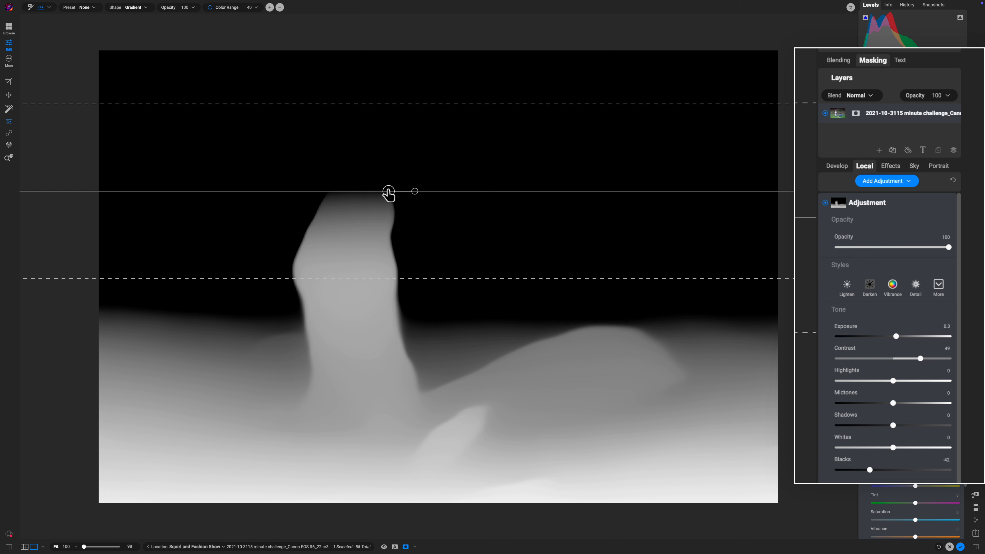
drag(386, 191, 394, 330)
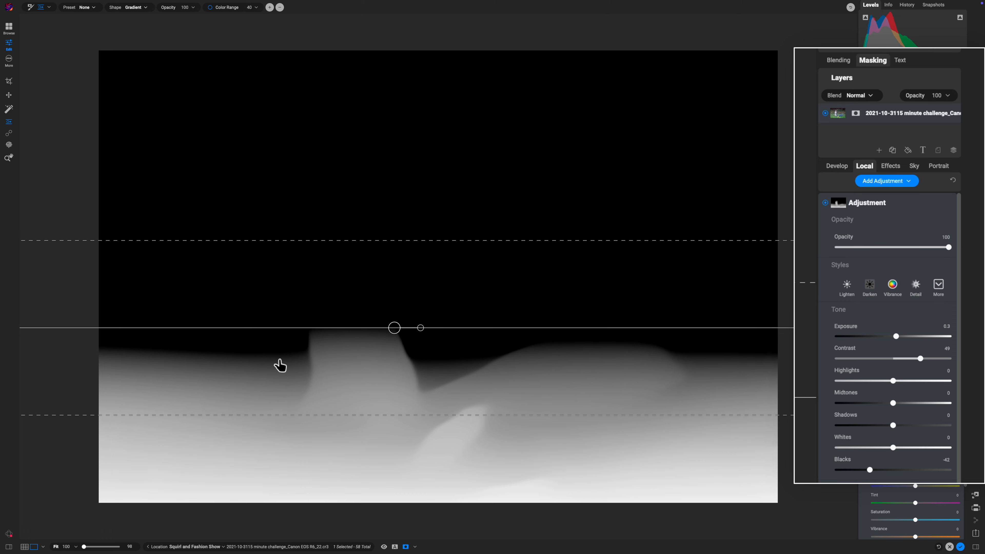
key(o)
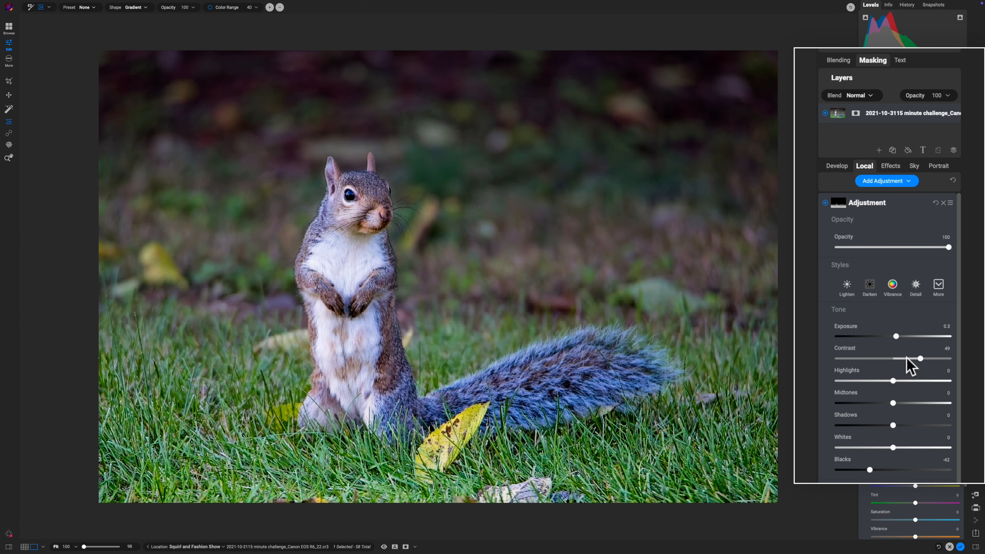
Step: With Exposure temporarily at 2, raise the gradient to just above the squirrel's paws and widen its transition; set the foreground Exposure to 0.55
drag(896, 336, 915, 336)
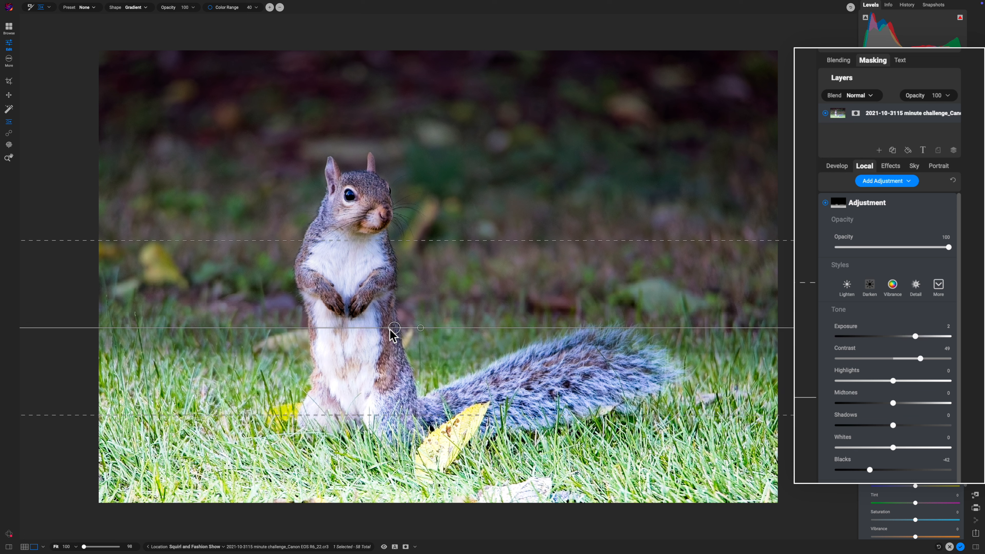
drag(394, 327, 391, 289)
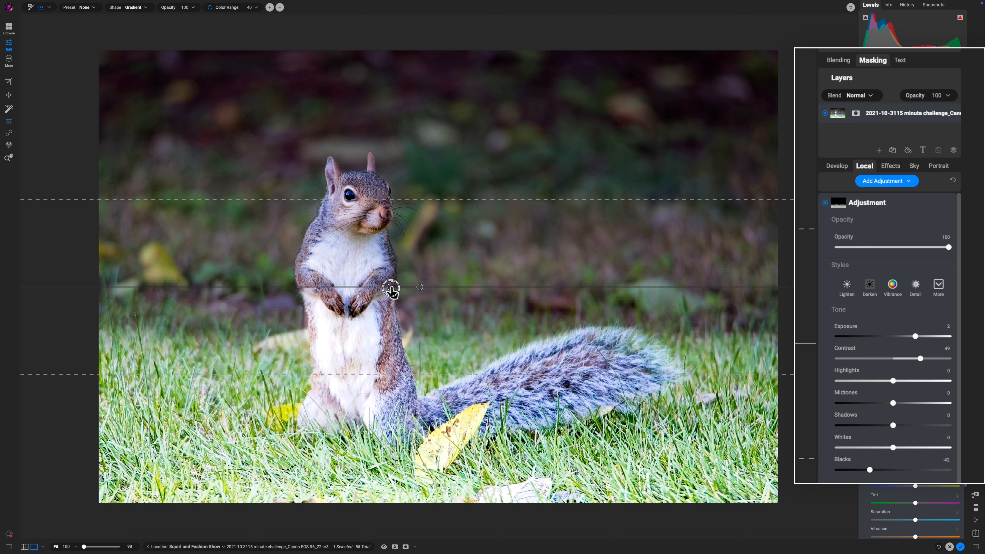
drag(371, 375, 371, 409)
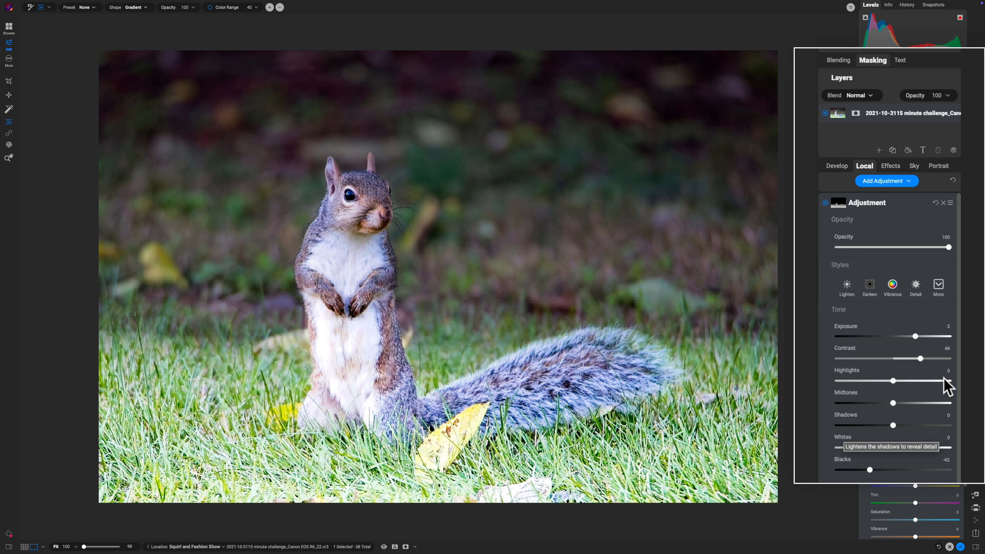
drag(915, 336, 899, 340)
Step: Erase the squirrel's lower body from the foreground mask with a size 250 brush, and compare the whole photo with preview off and on
key(ctrl+m)
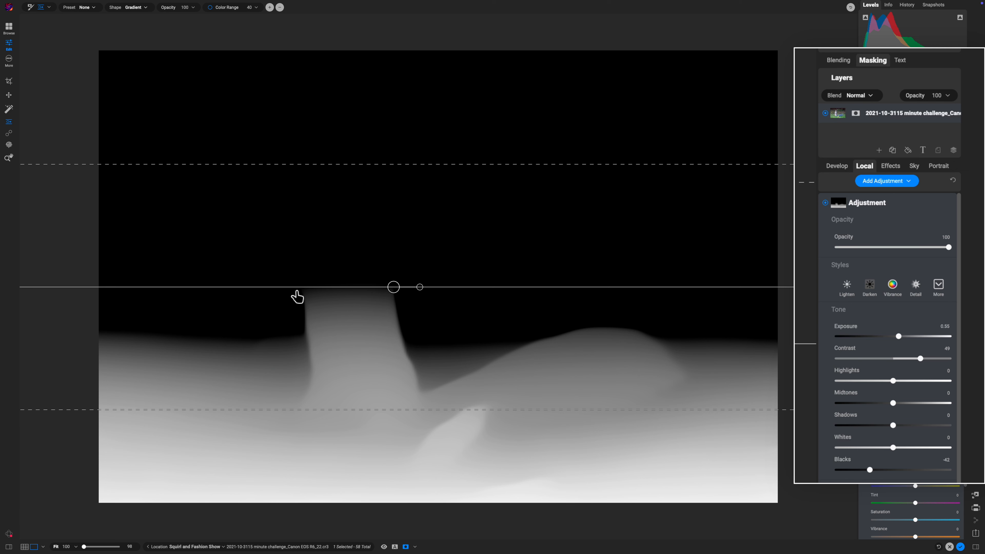
key(b)
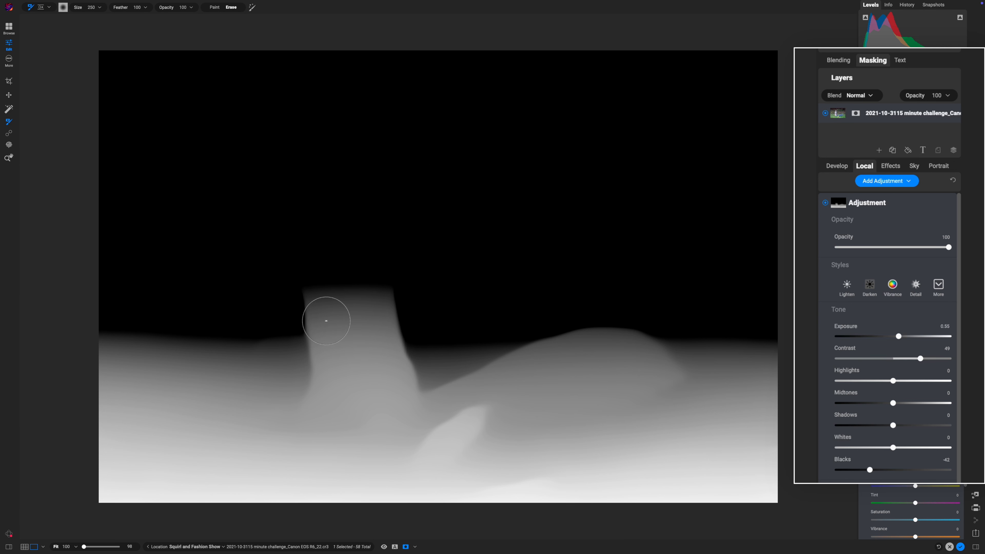
mouse_move(326, 321)
mouse_down()
mouse_move(322, 300)
mouse_move(393, 296)
mouse_move(316, 312)
mouse_move(328, 320)
mouse_move(341, 394)
mouse_move(330, 342)
mouse_move(335, 385)
mouse_move(357, 323)
mouse_move(397, 396)
mouse_move(353, 383)
mouse_move(344, 403)
mouse_move(333, 409)
mouse_move(338, 390)
mouse_move(324, 406)
mouse_move(350, 354)
mouse_move(383, 395)
mouse_move(372, 342)
mouse_move(391, 405)
mouse_move(382, 356)
mouse_up()
key(ctrl+m)
key(ctrl+m)
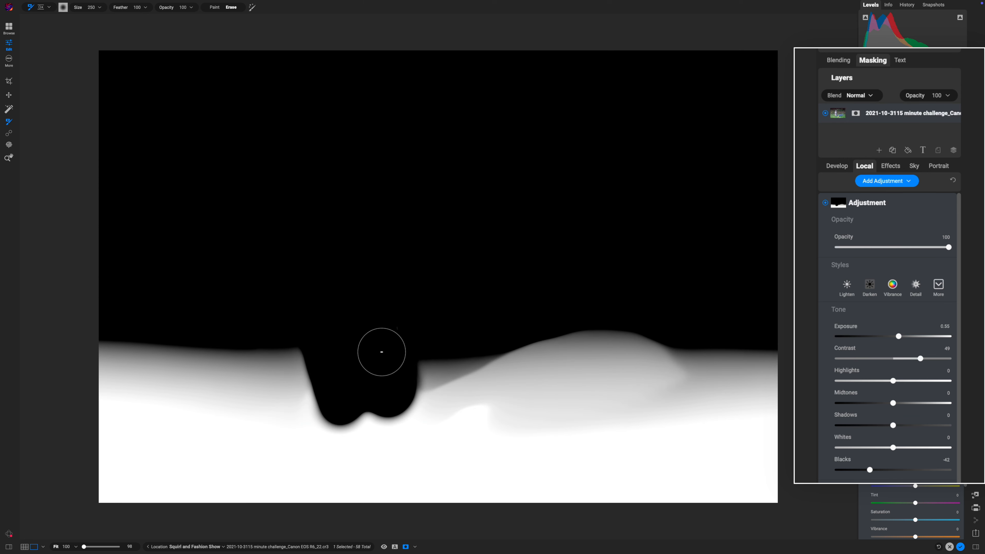
key(ctrl+m)
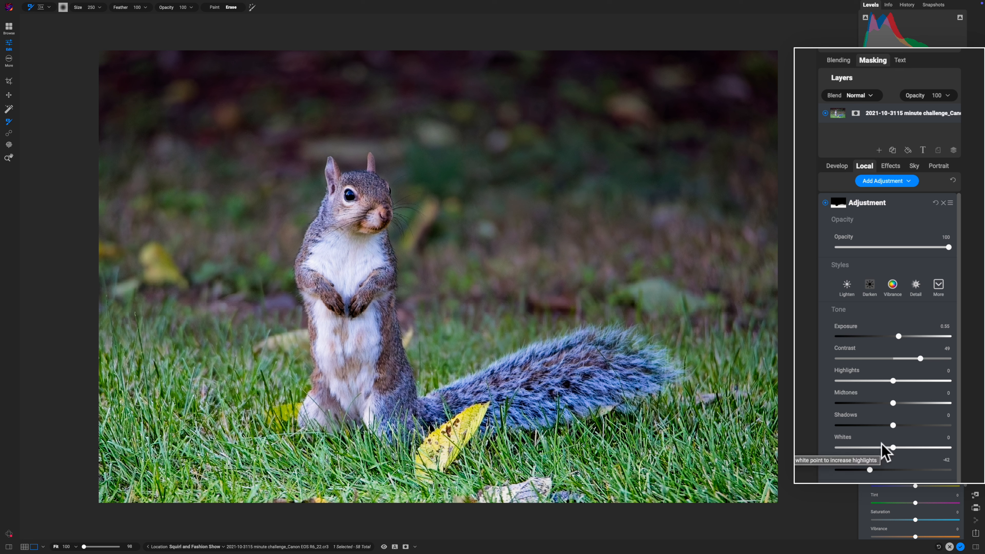
key(ctrl+p)
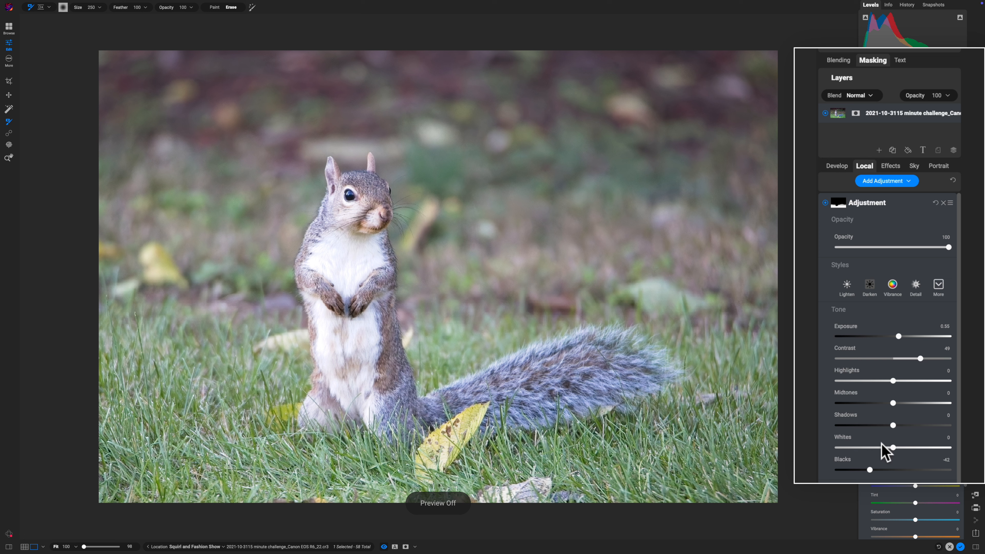
key(backslash)
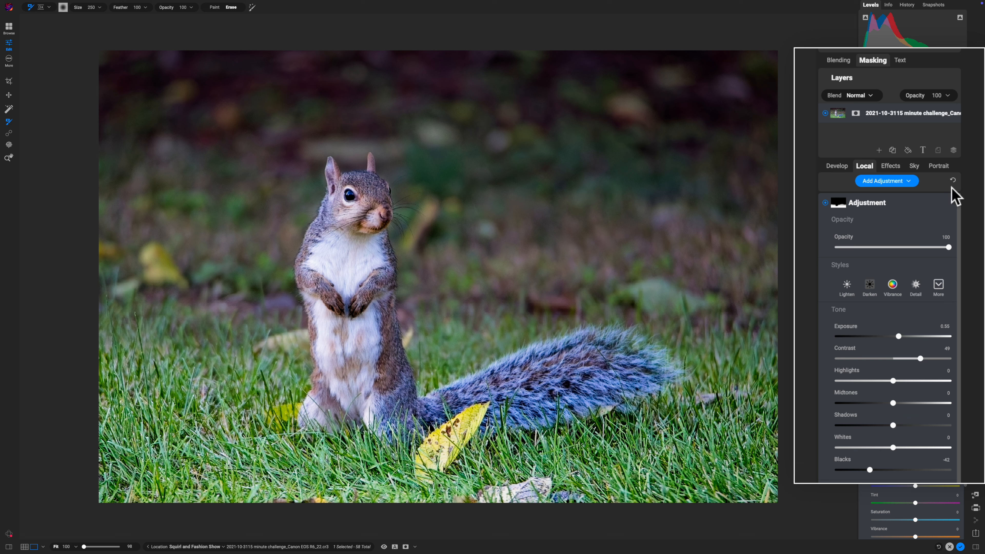
Step: Collapse the foreground adjustment and save the current edit as a new snapshot named Base Look
click(899, 205)
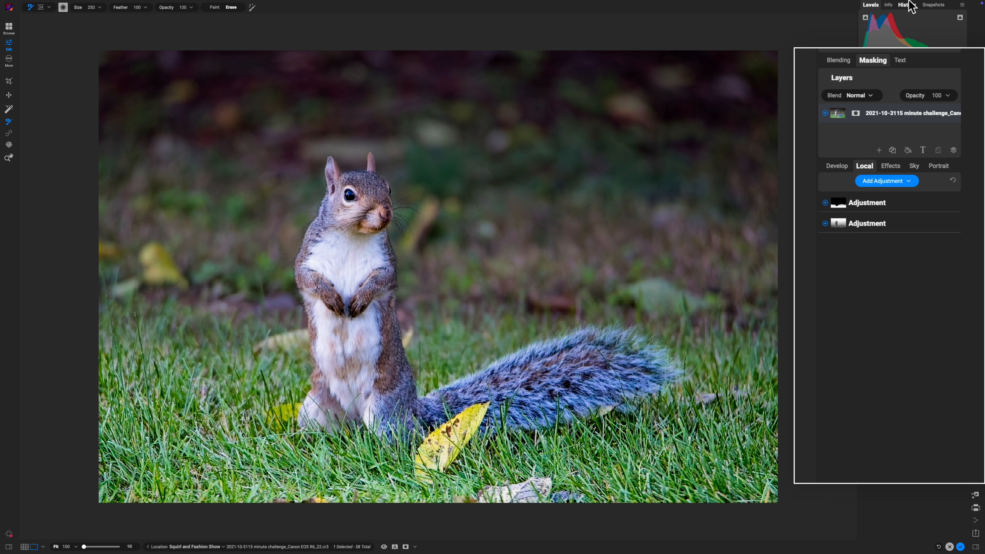
click(934, 5)
click(940, 50)
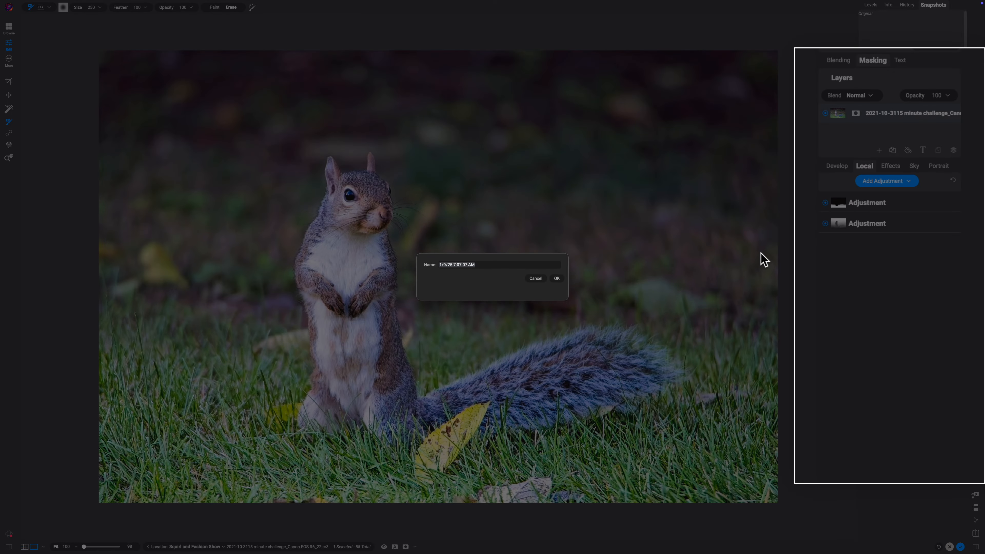
text(Base Look)
key(Return)
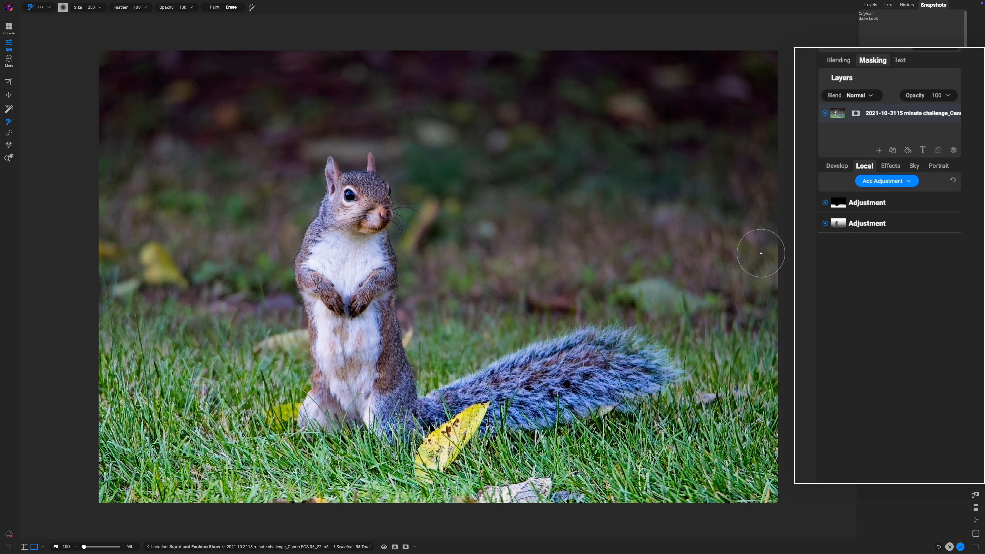
Step: Add a local adjustment with the FWP - Animal Eye Brush style, brush it onto the squirrel's eye at size 45, and compare it off and on
click(883, 181)
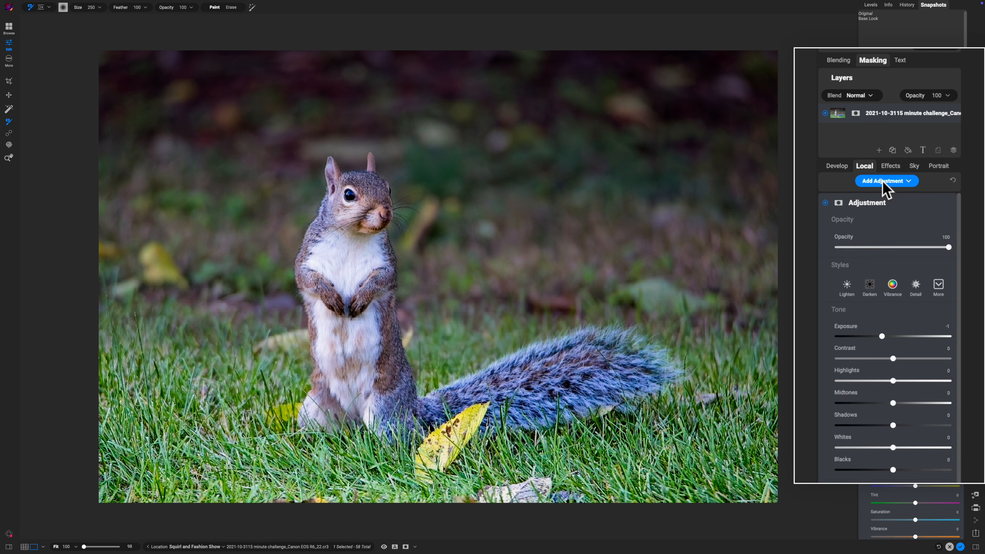
click(940, 287)
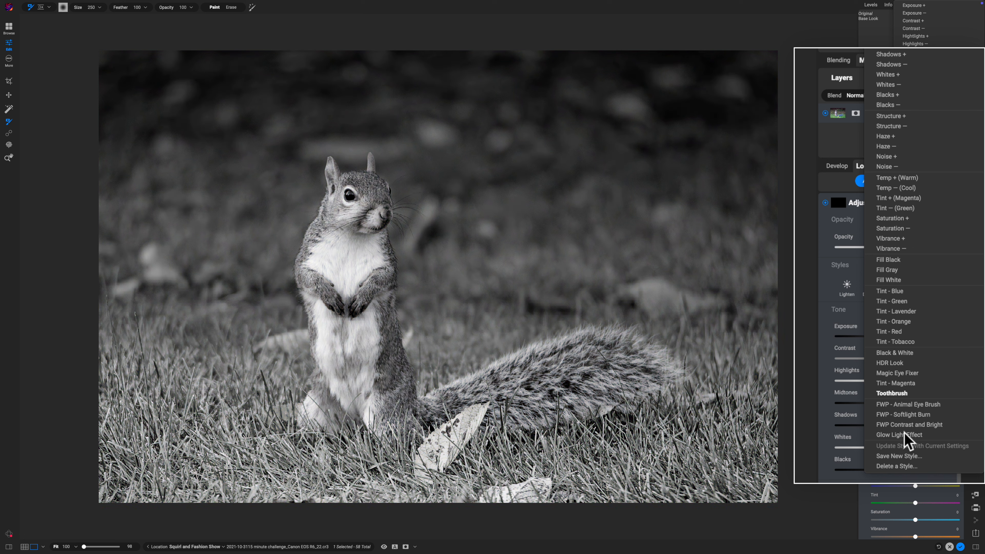
click(932, 405)
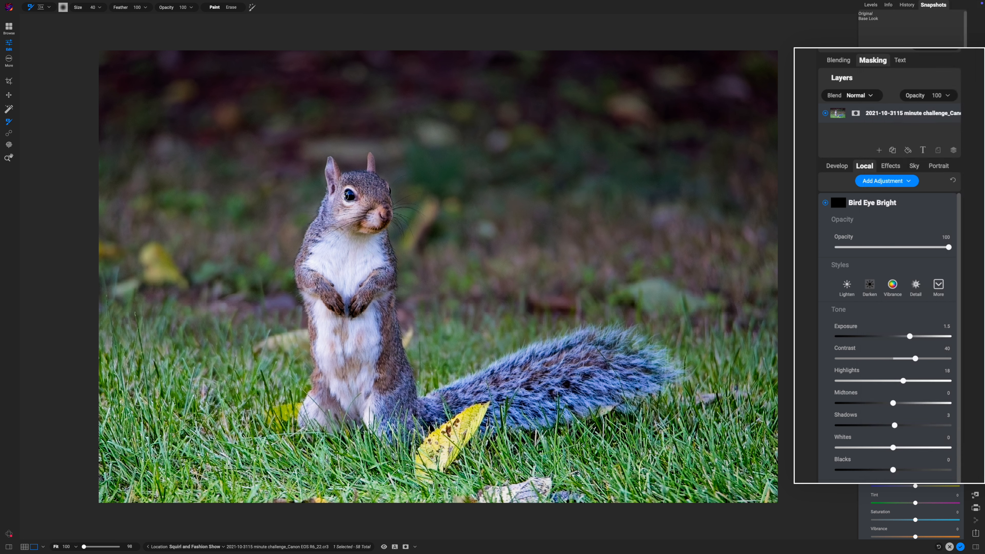
key(])
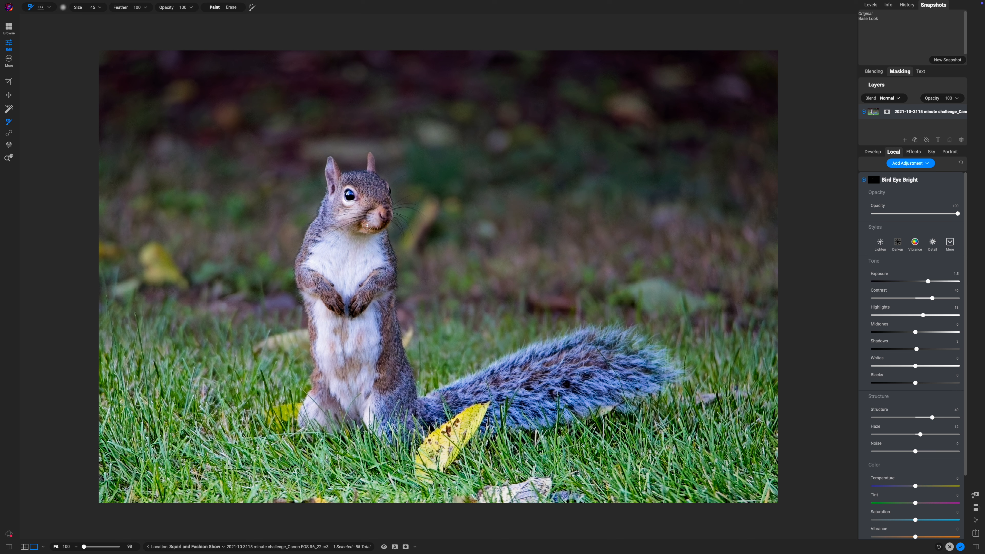
key(x)
click(864, 179)
click(864, 181)
click(864, 180)
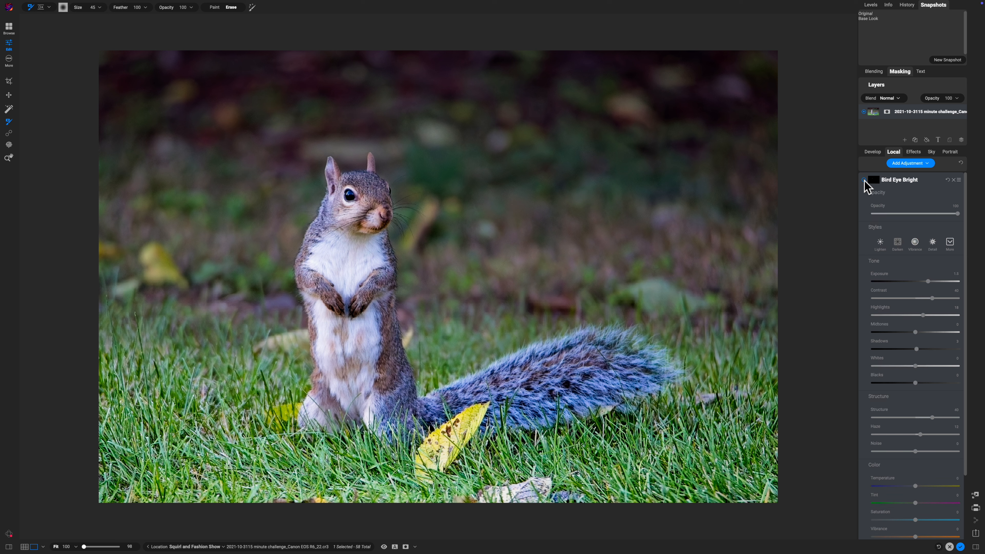
click(864, 180)
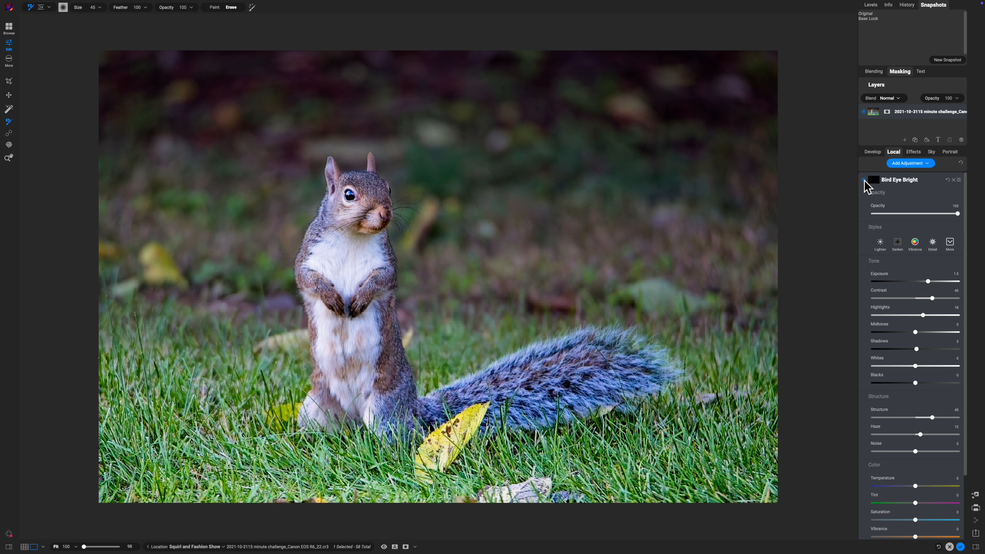
click(865, 181)
click(864, 180)
Step: Update the Base Look snapshot with the current settings, and collapse the Bird Eye Bright adjustment
right_click(872, 20)
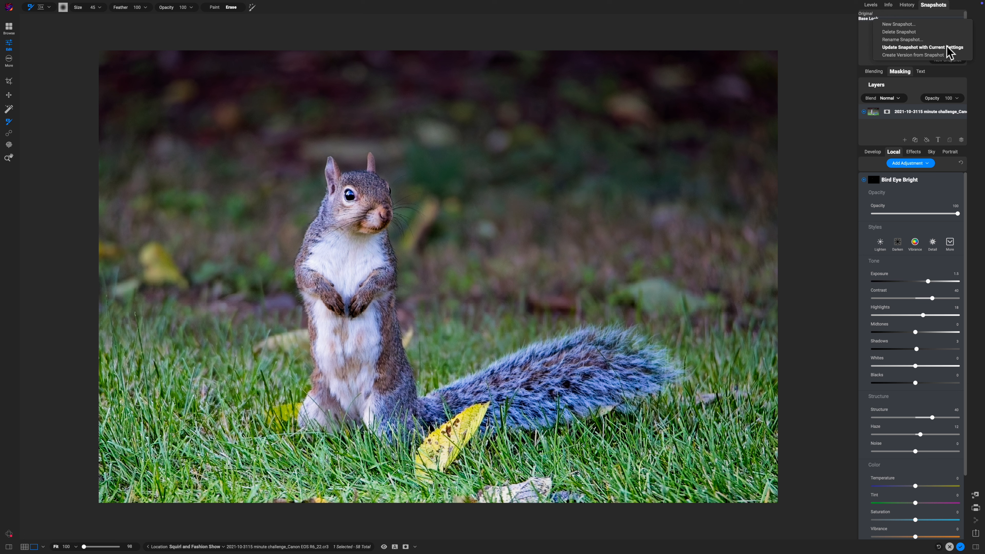
click(956, 47)
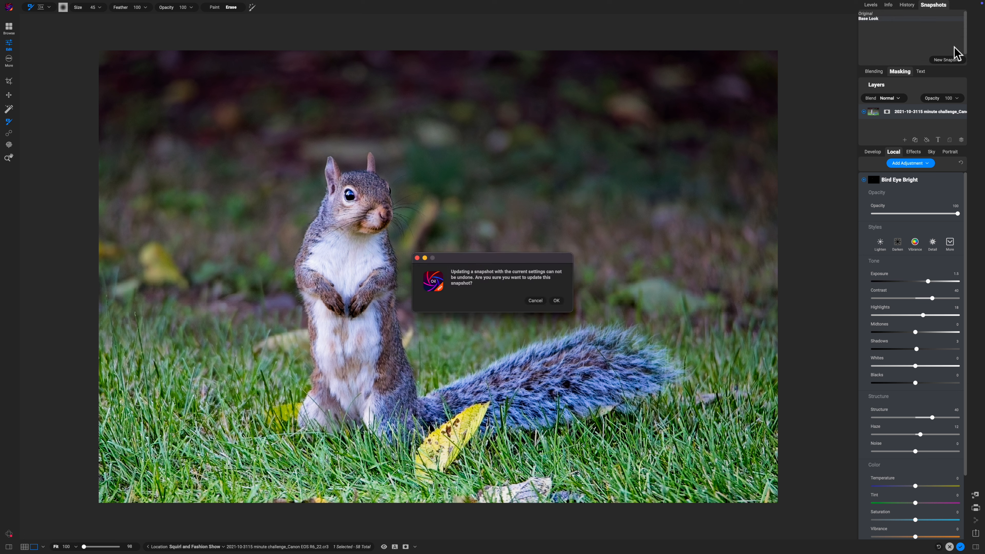
key(Return)
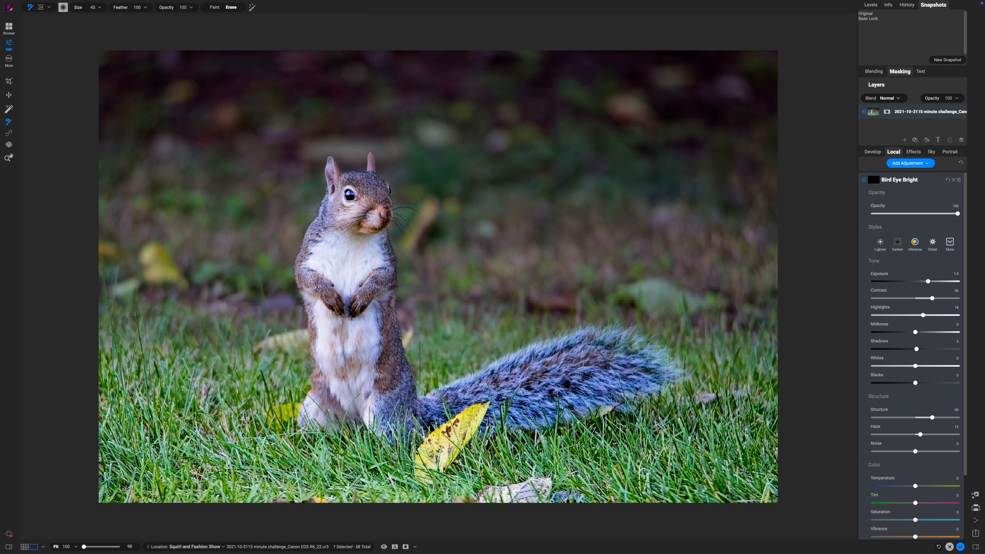
click(899, 181)
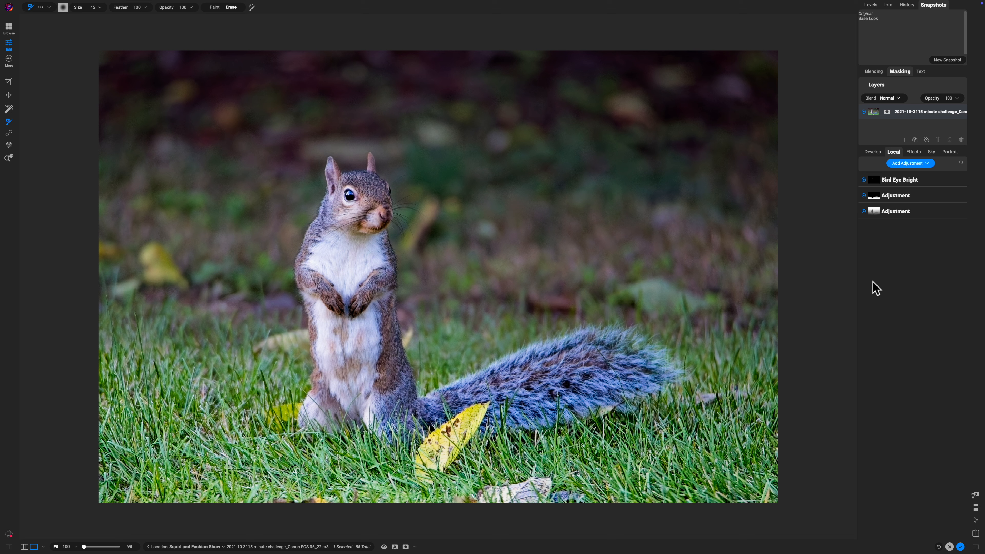
Step: Add a LUTs filter in Effects and set its category to Color Grading
click(916, 151)
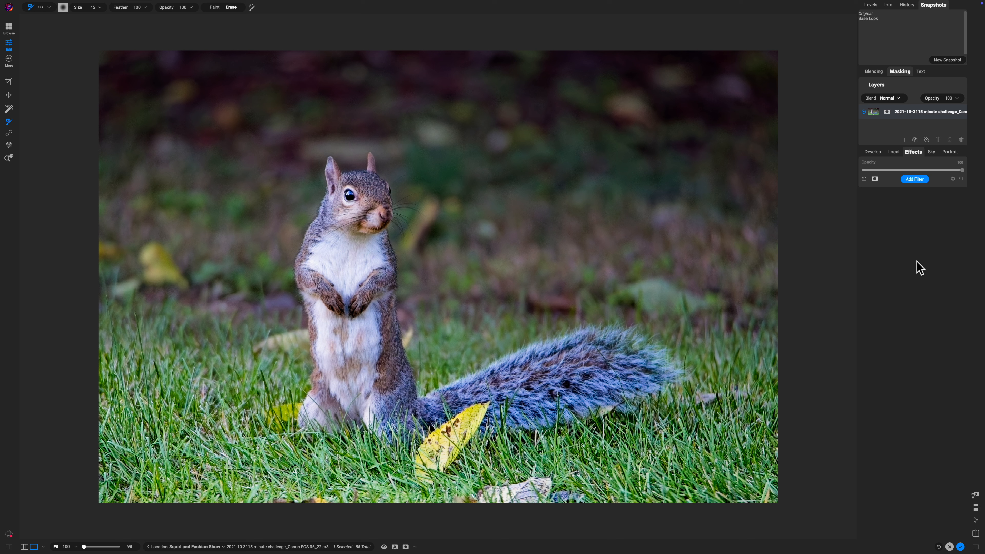
click(910, 183)
click(910, 181)
click(792, 271)
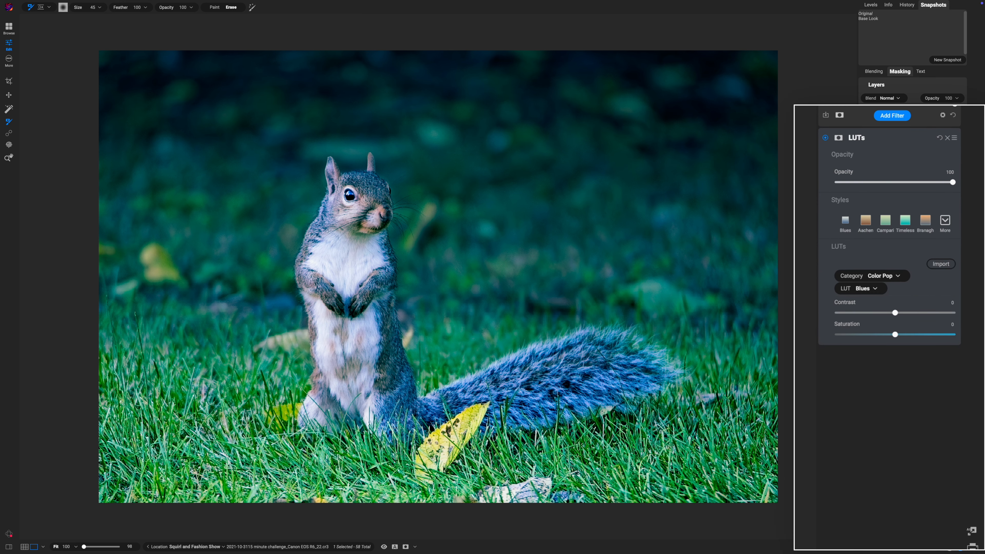
click(891, 276)
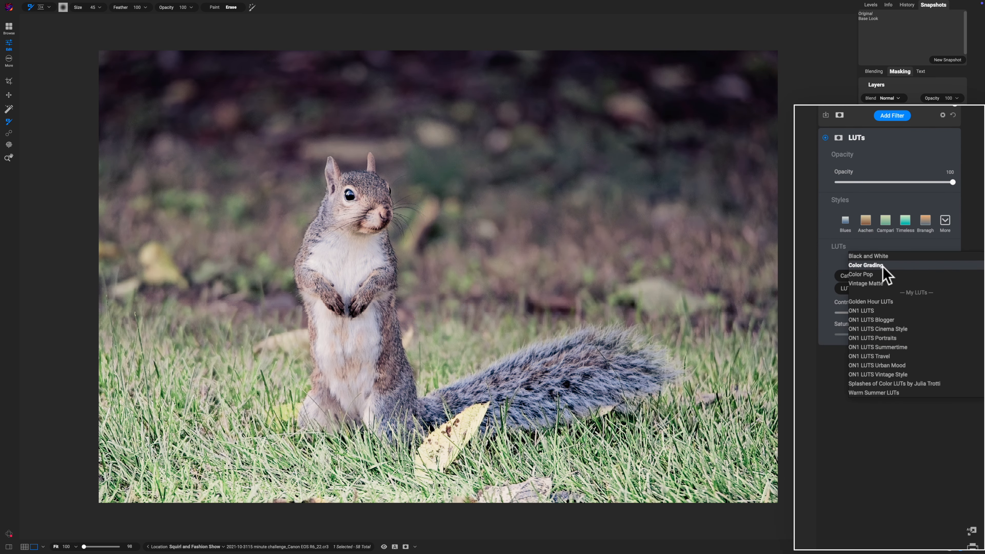
click(883, 265)
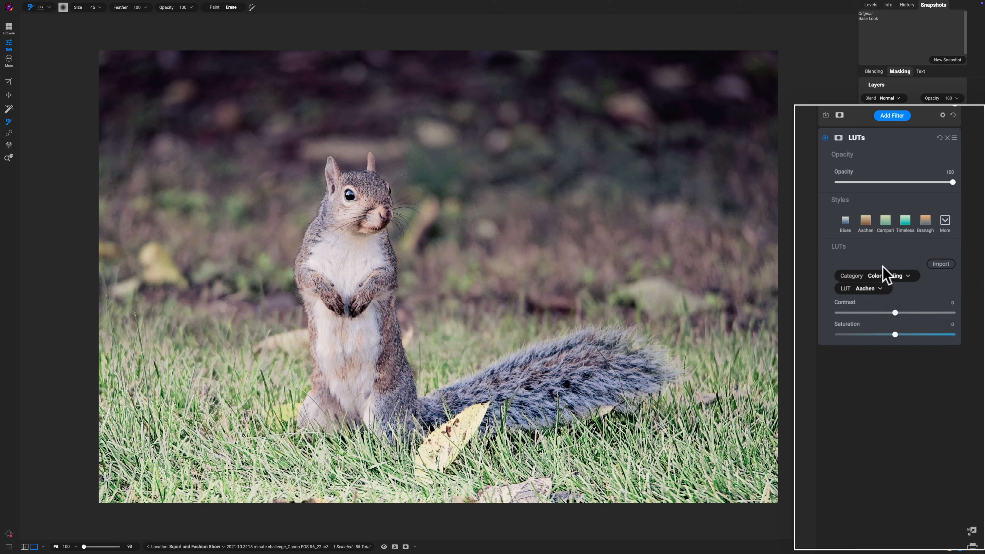
Step: Preview the Color Grading LUTs one by one on the photo and apply Classic
click(874, 290)
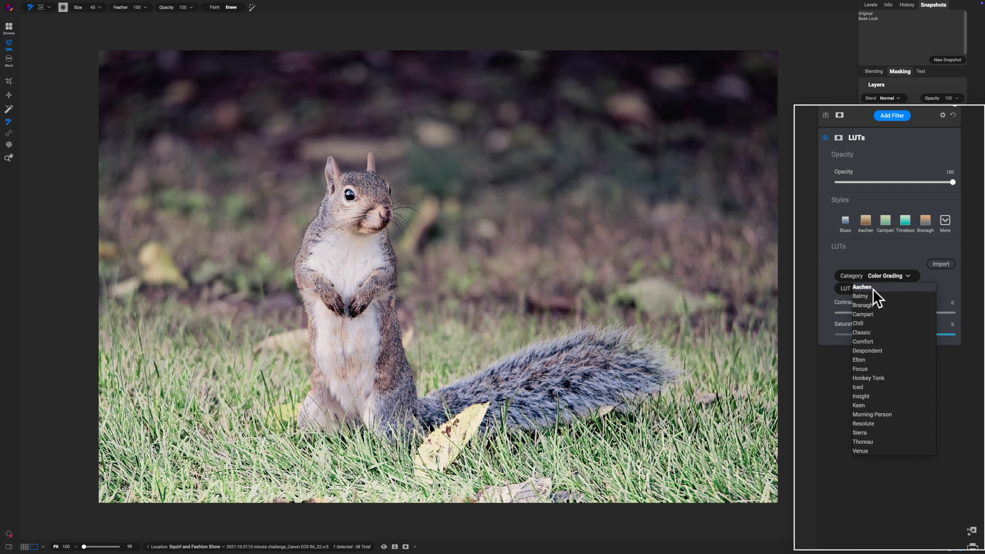
key(Down)
key(Down)
key(Down)
key(Down)
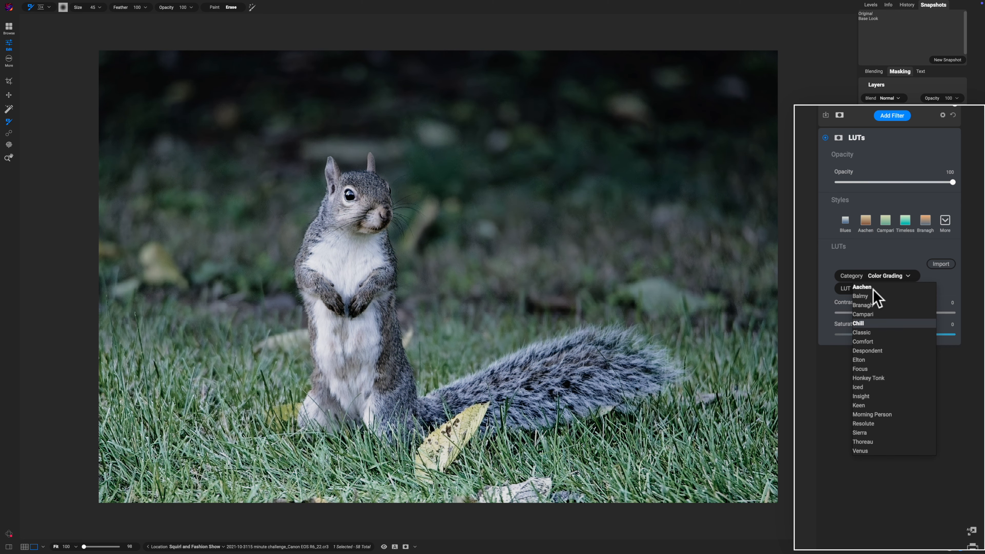
key(Down)
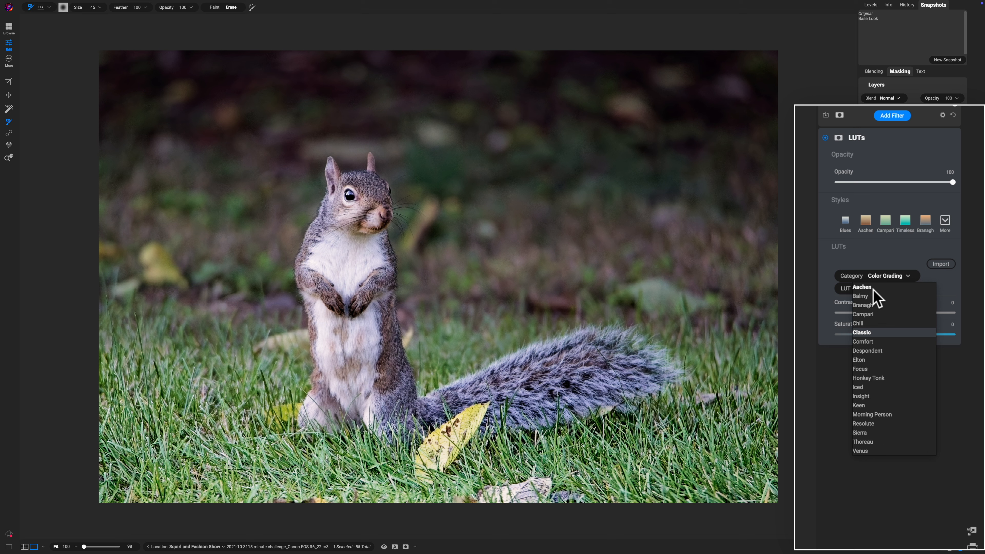
key(Down)
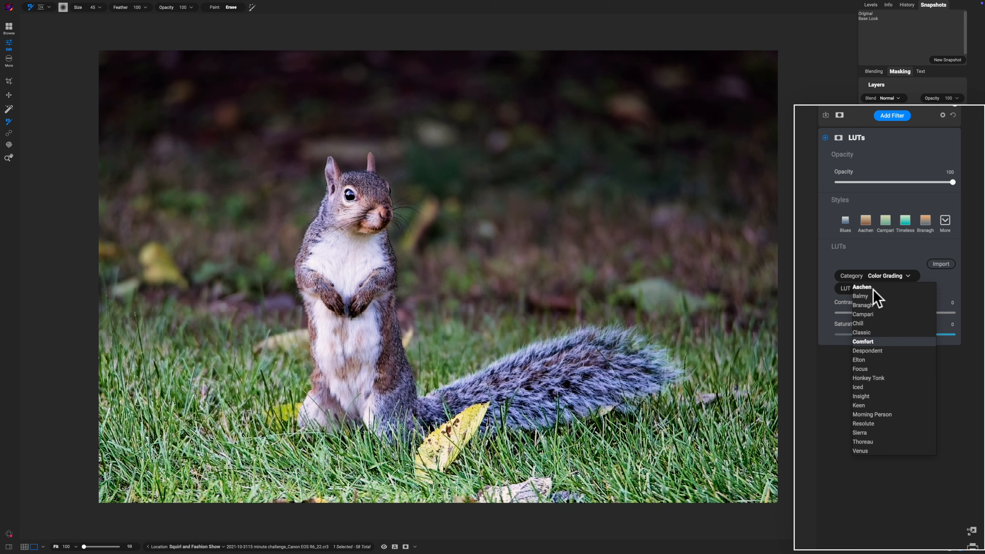
key(Down)
key(Up)
key(Down)
key(Down)
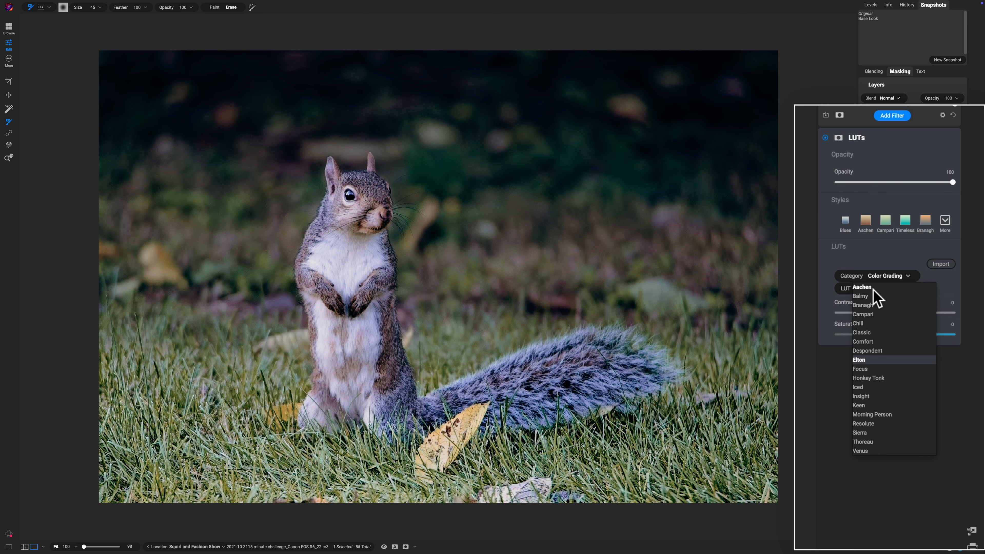
key(Down)
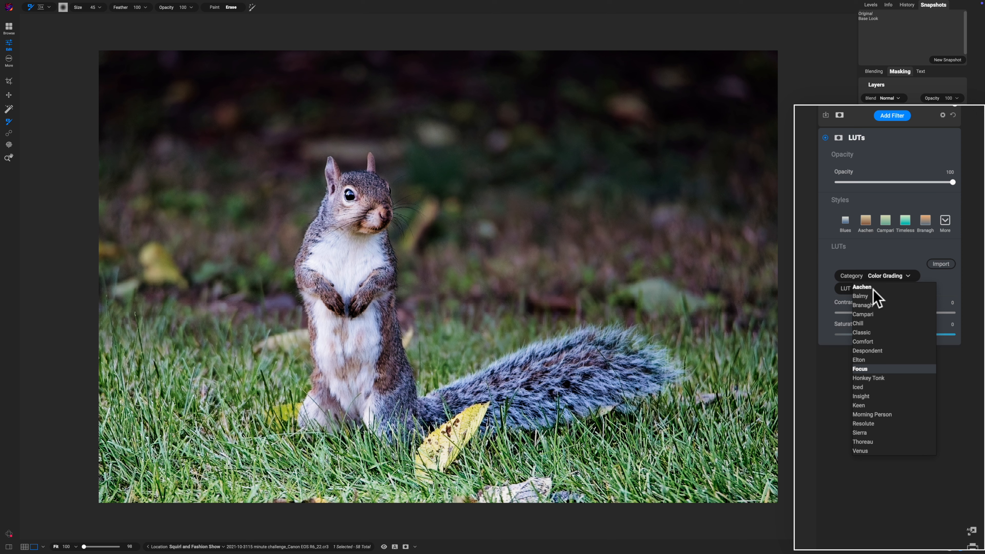
key(Down)
key(Down)
key(Down)
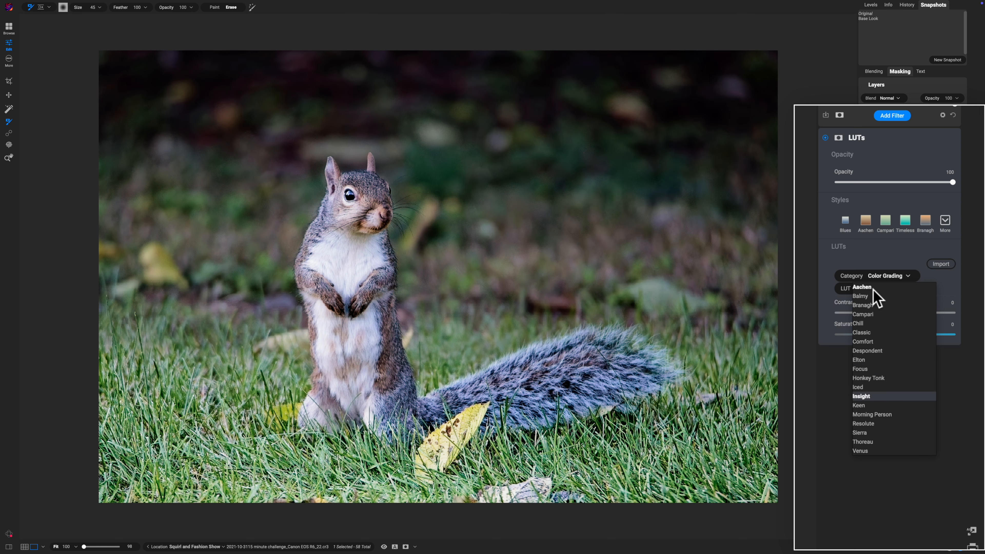
key(Down)
key(Down)
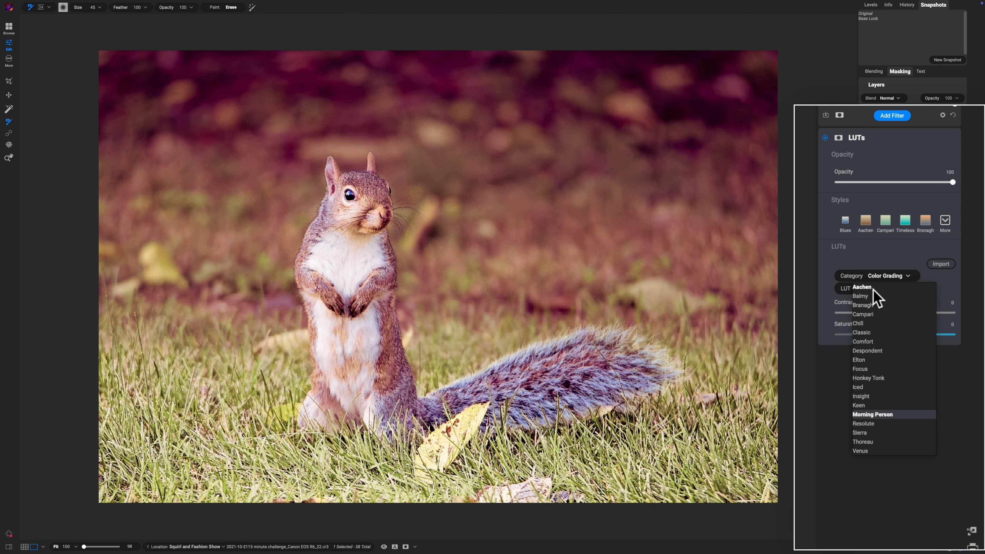
key(Down)
key(Down)
key(Down)
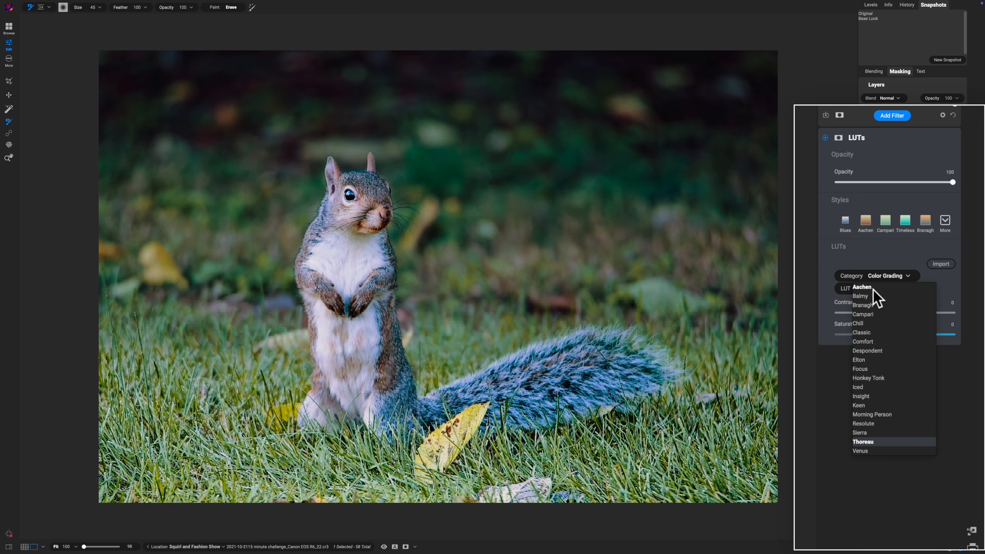
key(Down)
key(Up)
key(Up)
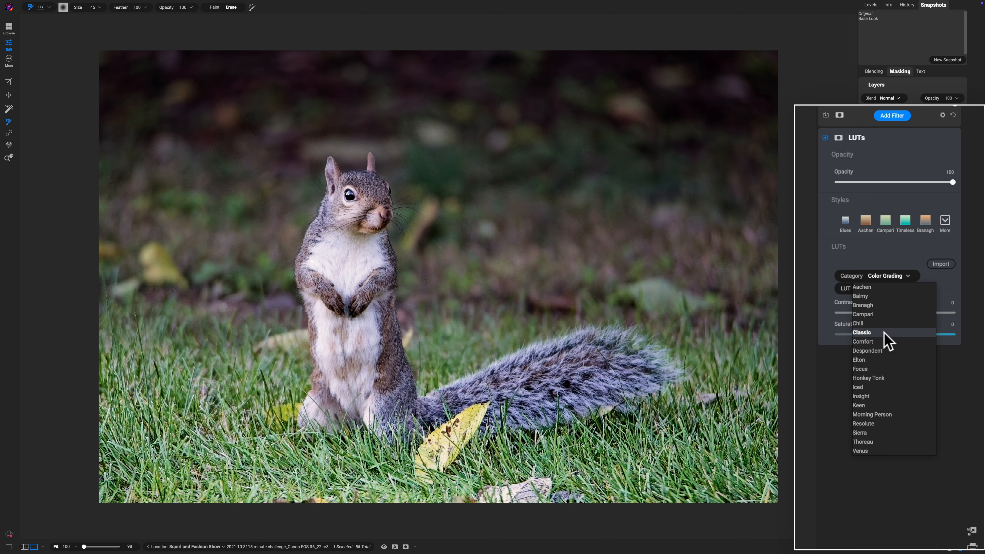
click(883, 333)
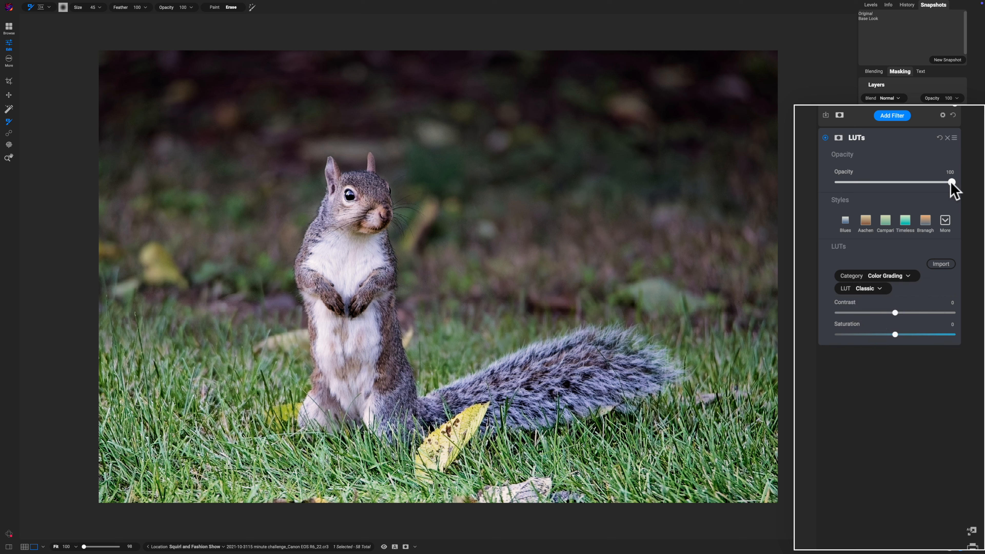
Step: Set the LUTs filter's Opacity to 53, compare it off and on, set Contrast to 26 and Saturation to 15, and collapse it
drag(952, 182, 900, 182)
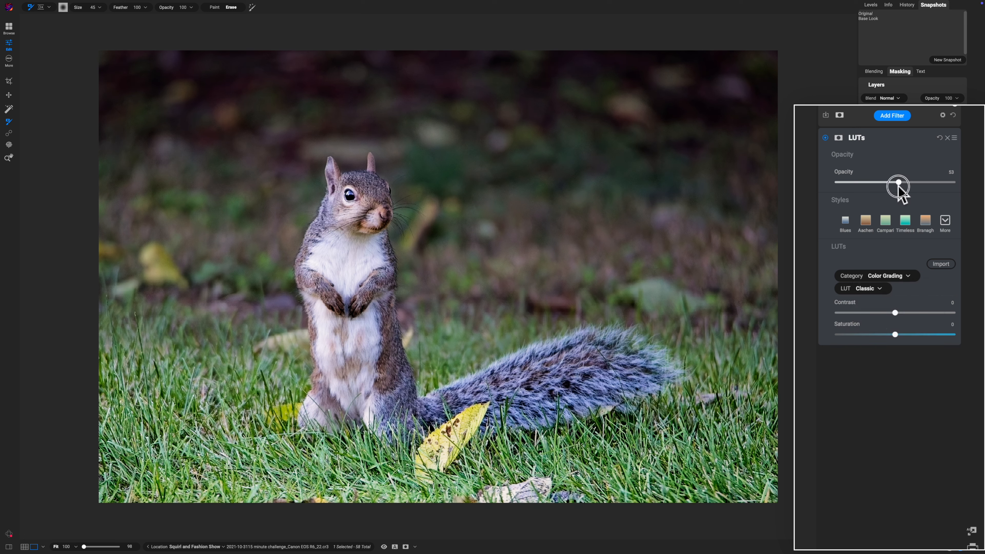
click(825, 138)
click(825, 138)
drag(896, 313, 913, 334)
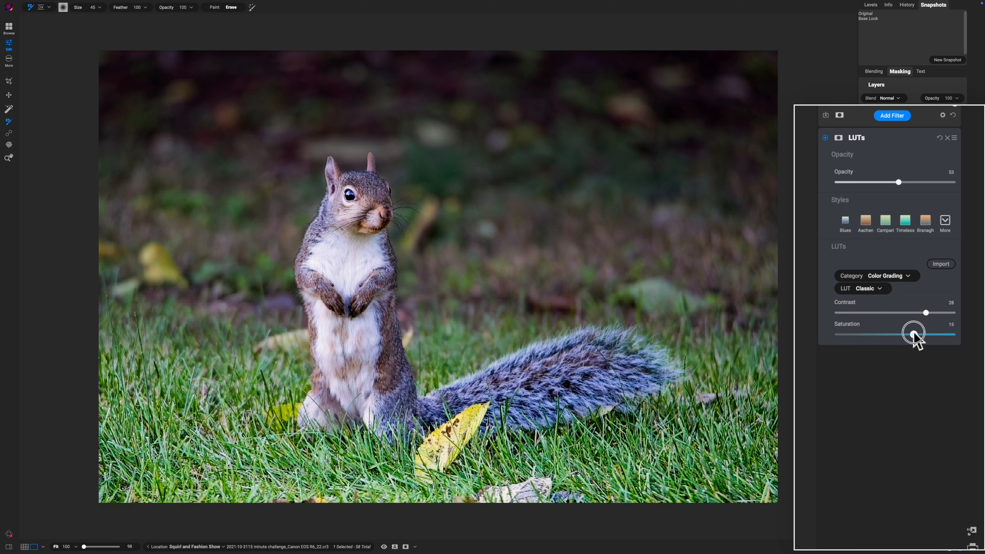
click(889, 138)
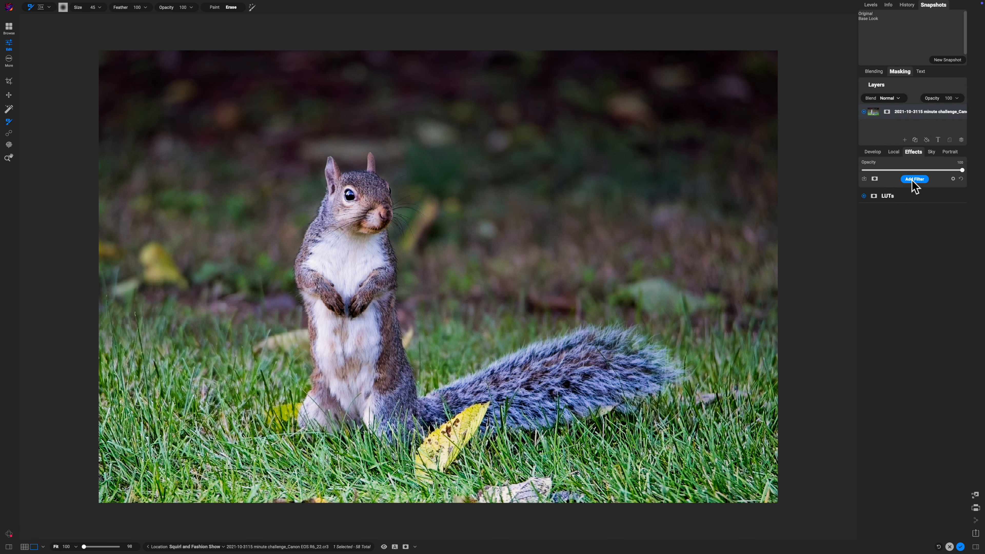
Step: Add a Sunshine filter with Amount 20 and Warmth 22
click(914, 180)
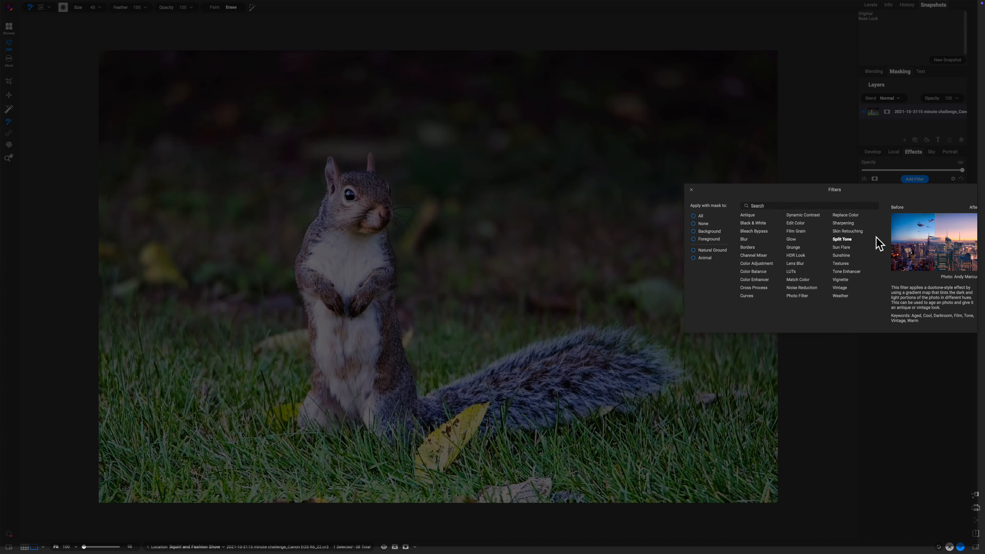
click(841, 255)
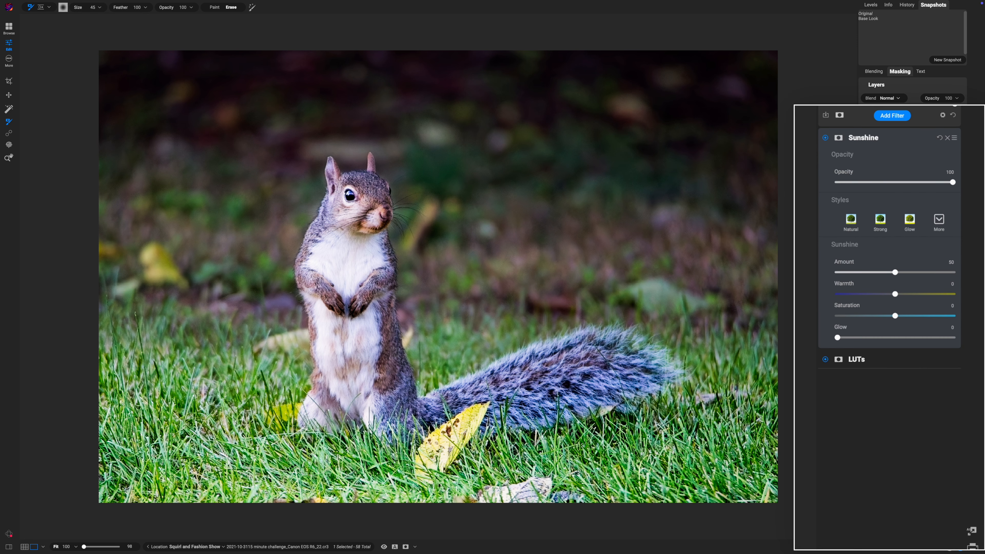
drag(894, 294, 862, 272)
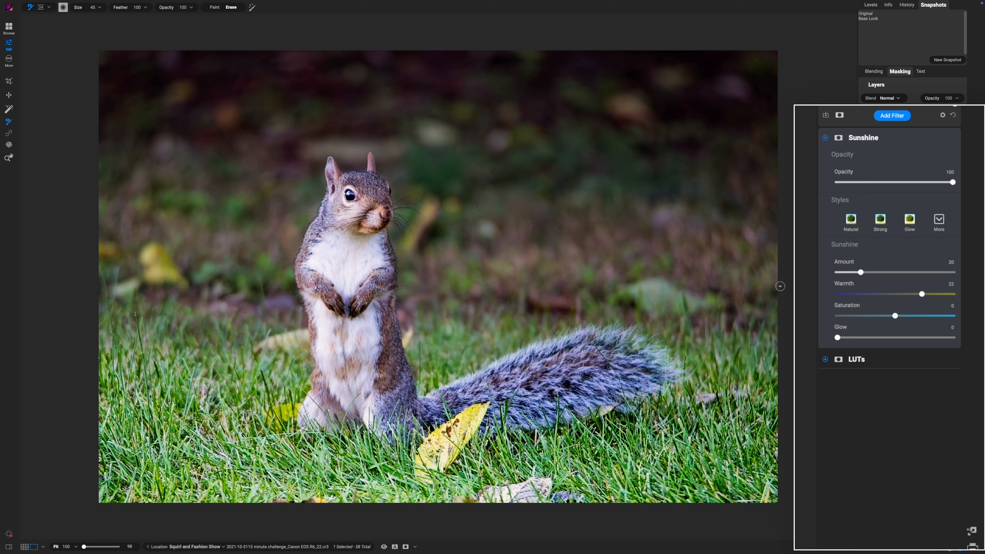
Step: Mask the Sunshine filter with a wide, slanted near-vertical gradient favoring the photo's left side, centered just right of the squirrel's body
key(g)
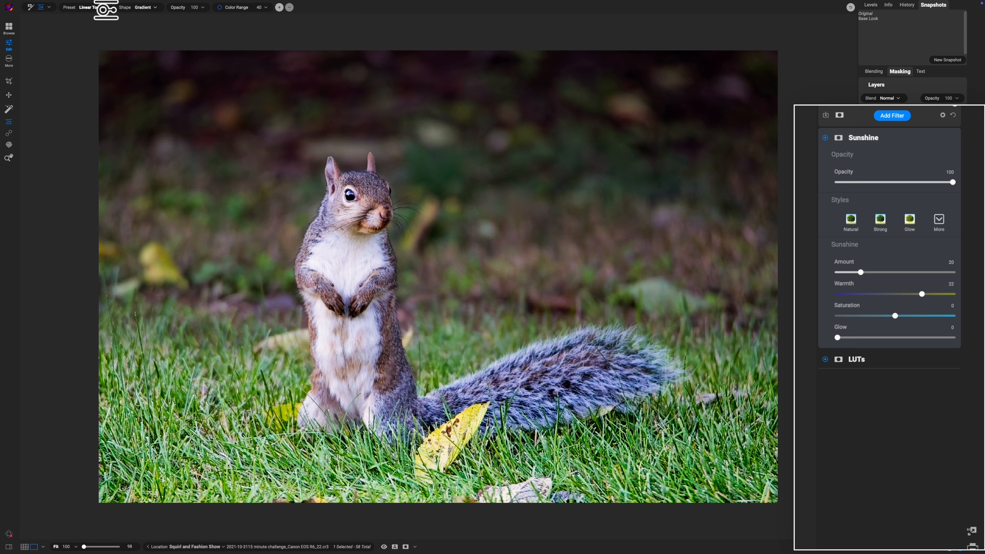
click(367, 232)
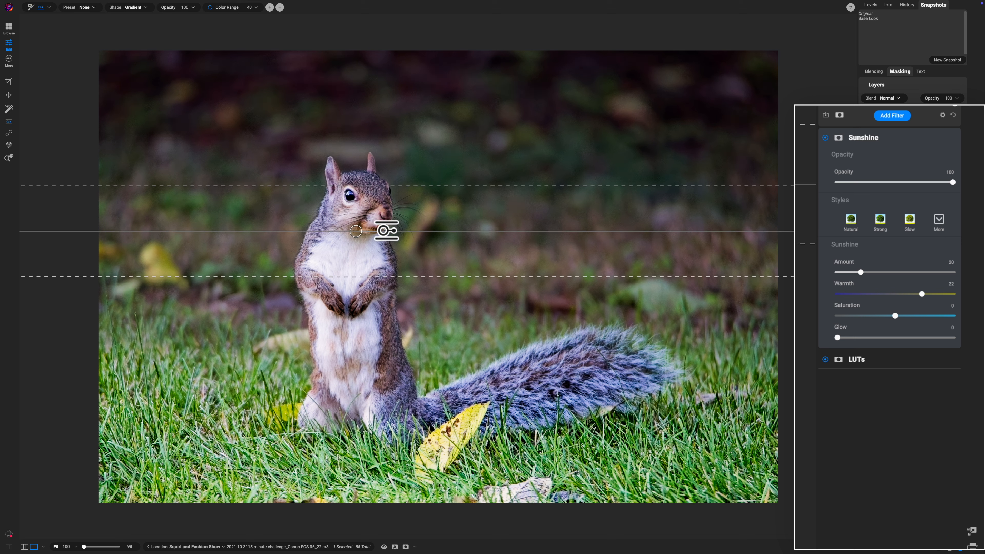
drag(382, 232, 351, 257)
drag(315, 205, 280, 205)
drag(352, 233, 336, 231)
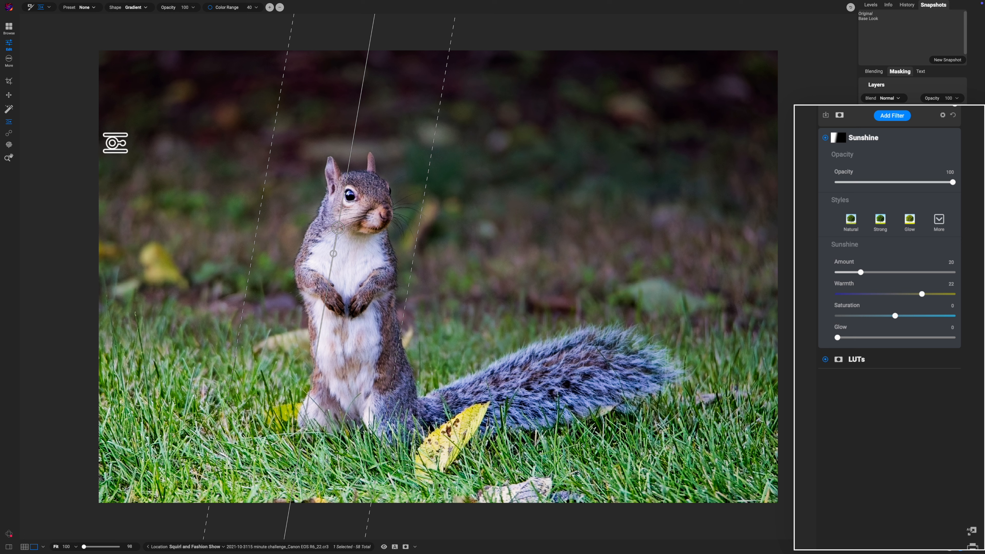
drag(411, 247, 508, 266)
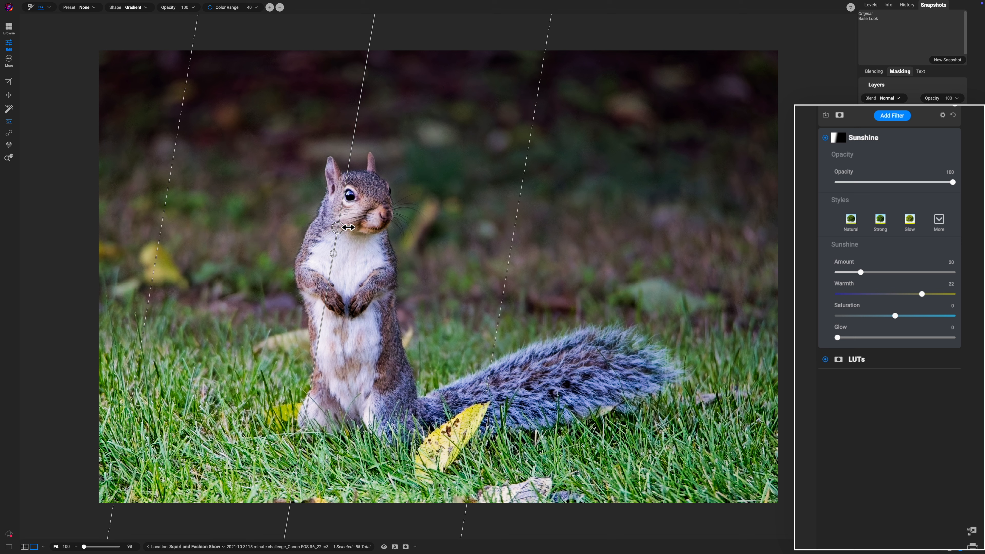
drag(338, 230, 507, 252)
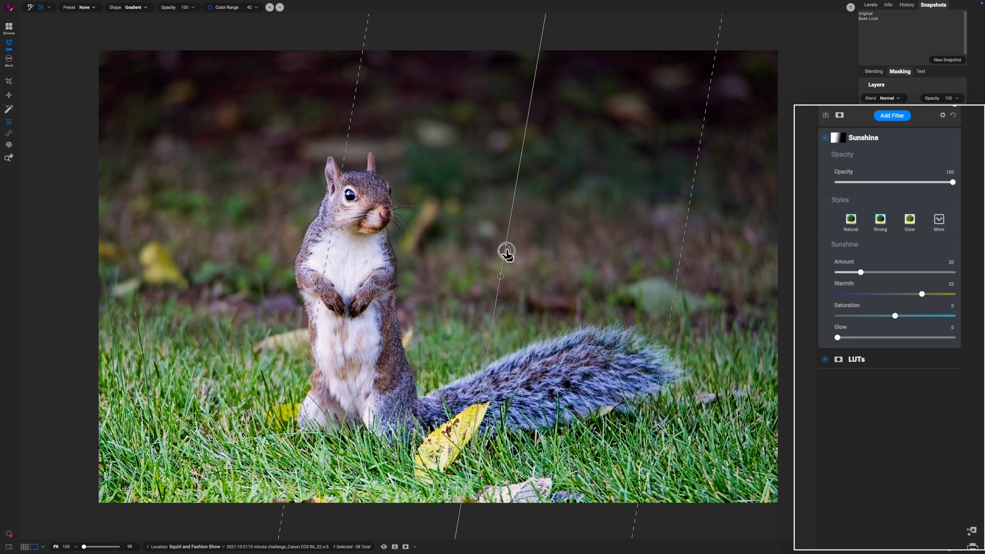
Step: Raise the Sunshine filter's Saturation slightly, compare the filter off and on, and collapse it
click(825, 137)
click(825, 138)
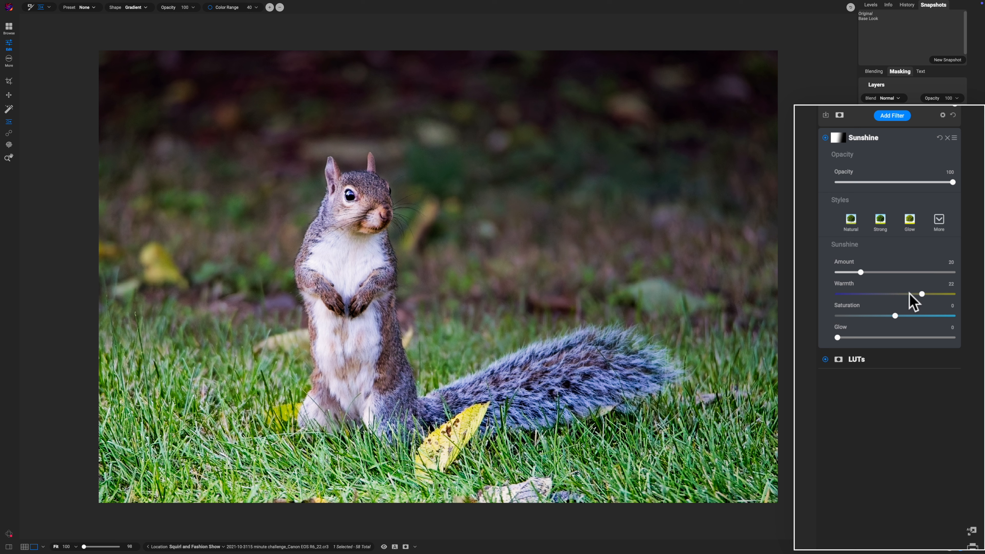
drag(895, 318, 904, 315)
drag(904, 316, 901, 316)
click(825, 138)
click(825, 138)
click(891, 136)
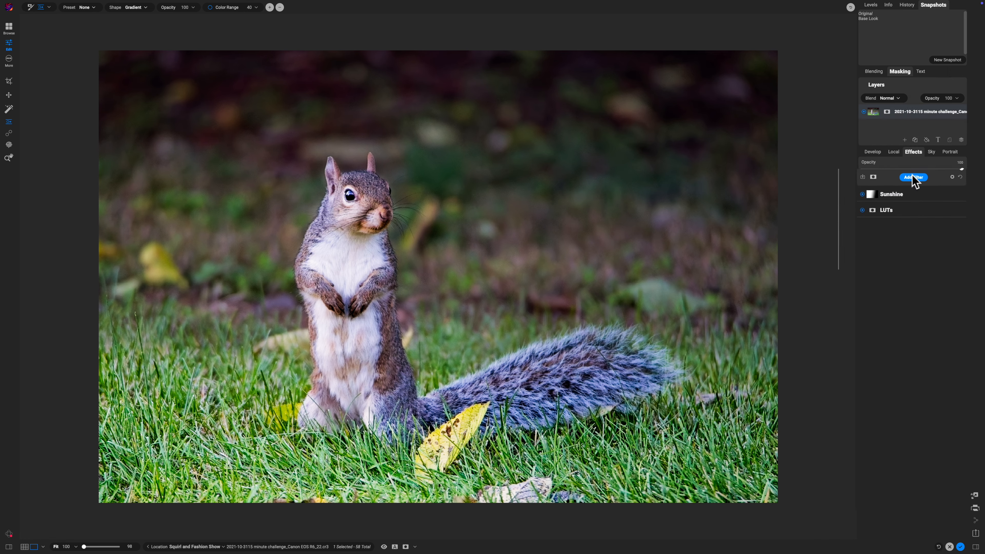
Step: Add a Sun Flare filter and flip its flare horizontally so it shines from the photo's left side
click(914, 179)
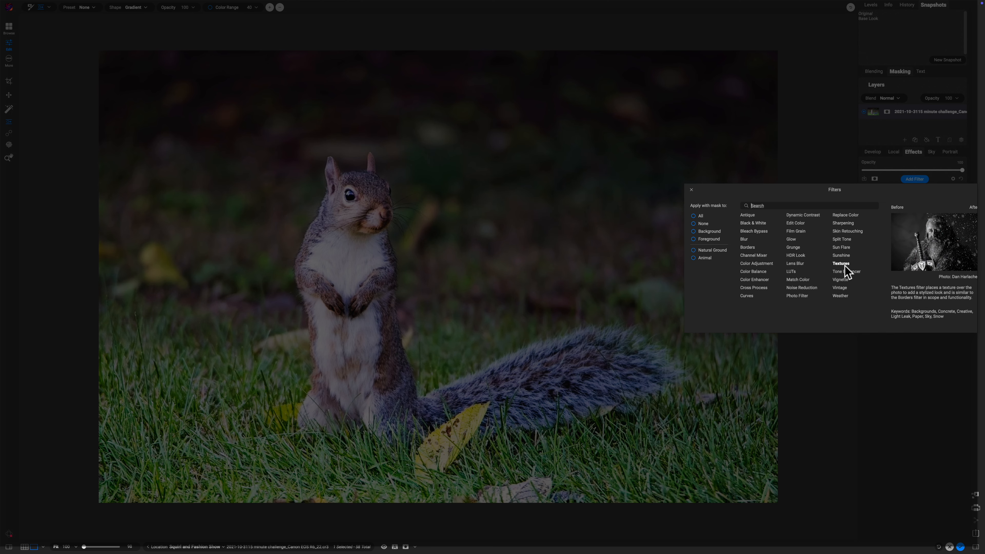
click(842, 248)
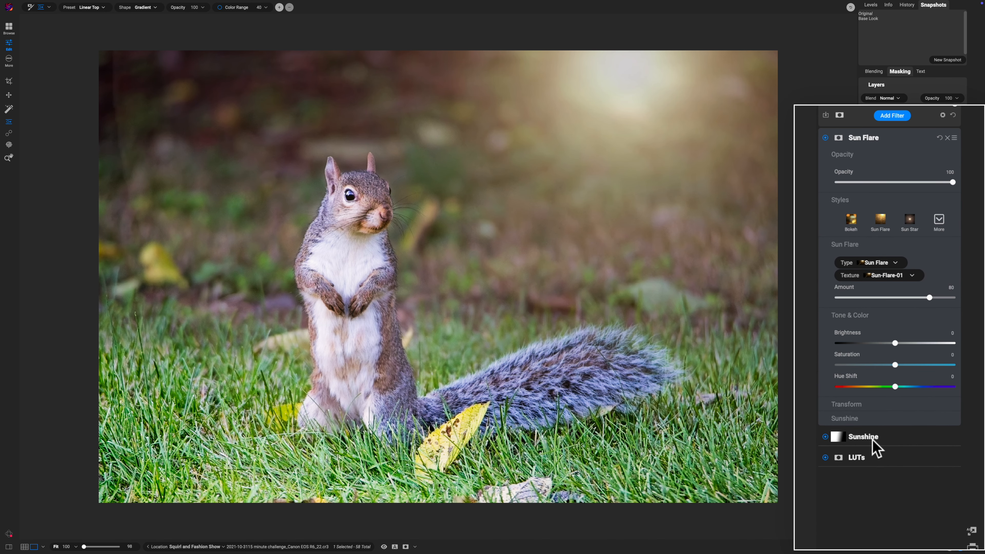
click(853, 404)
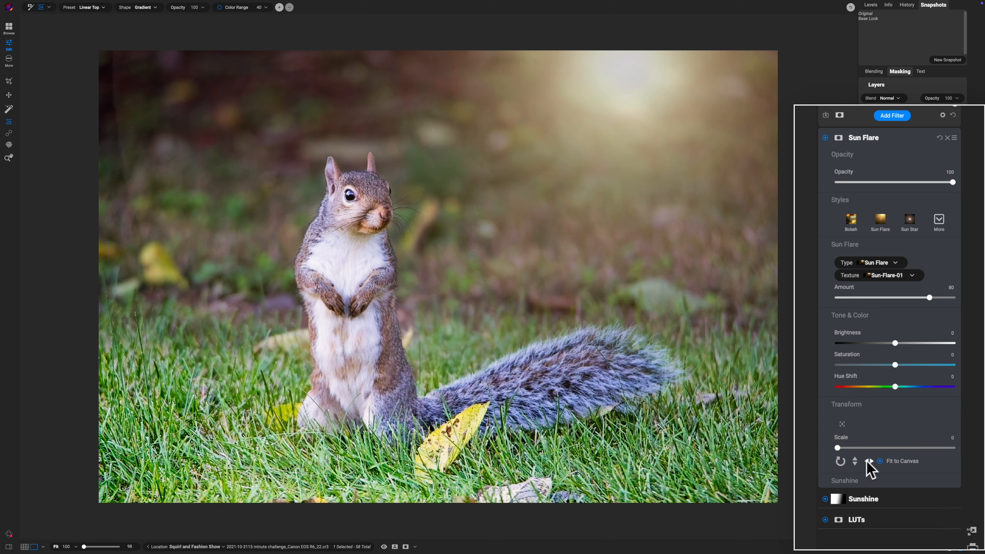
click(868, 461)
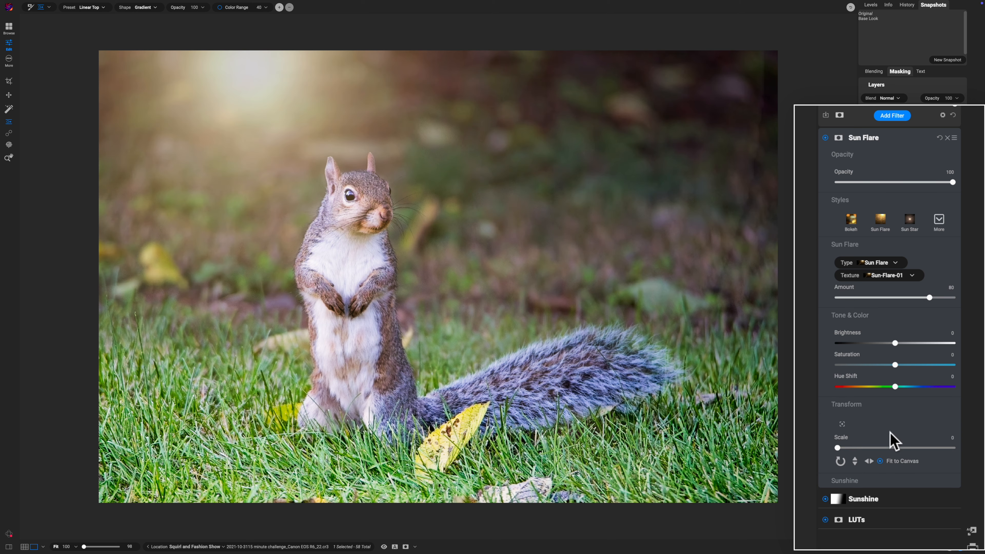
Step: Move the sun flare out past the photo's upper-left corner so only a faint glow remains, and set the filter's Opacity to 32
click(842, 424)
drag(263, 114, 312, 151)
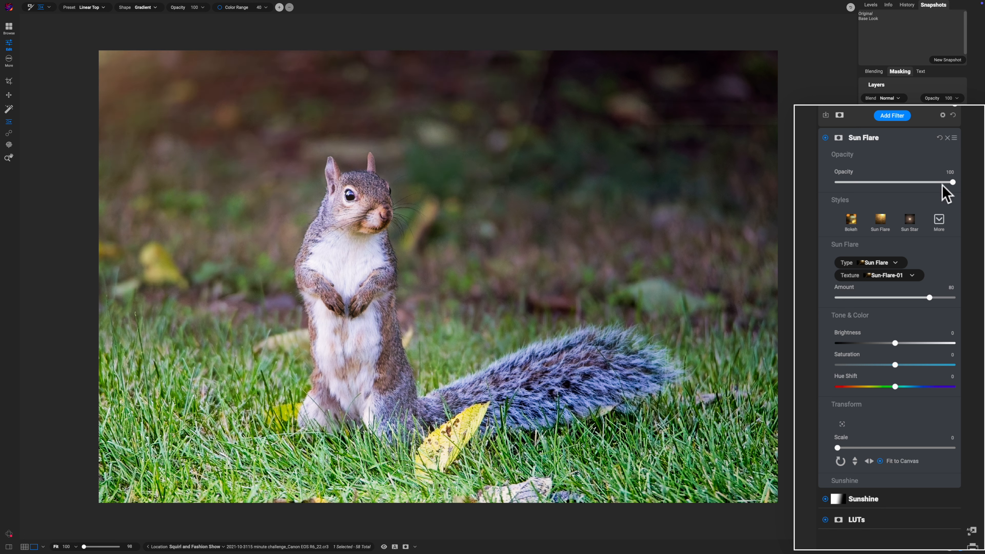
drag(951, 182, 875, 187)
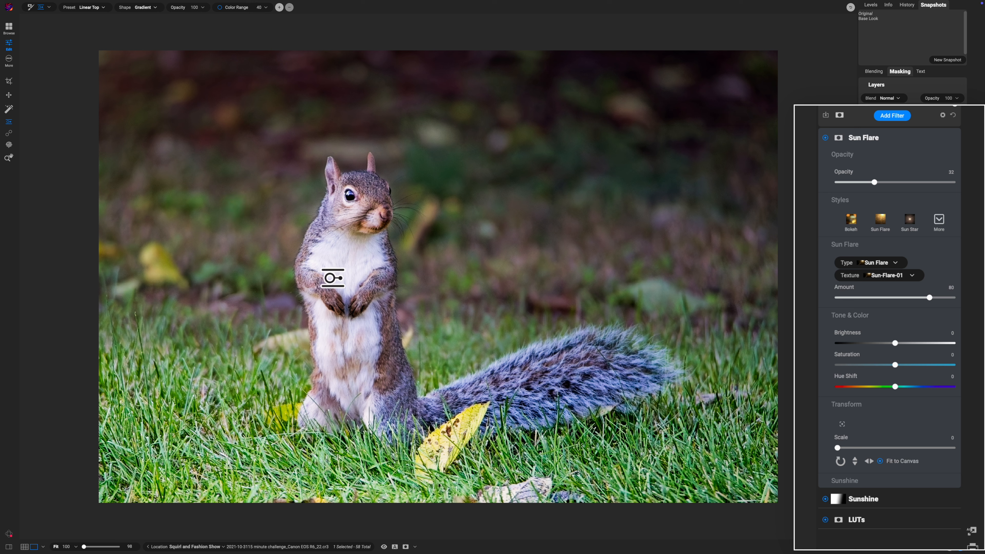
Step: Compare the photo with the Sun Flare filter off and on several times, and collapse the filter
click(825, 138)
click(825, 138)
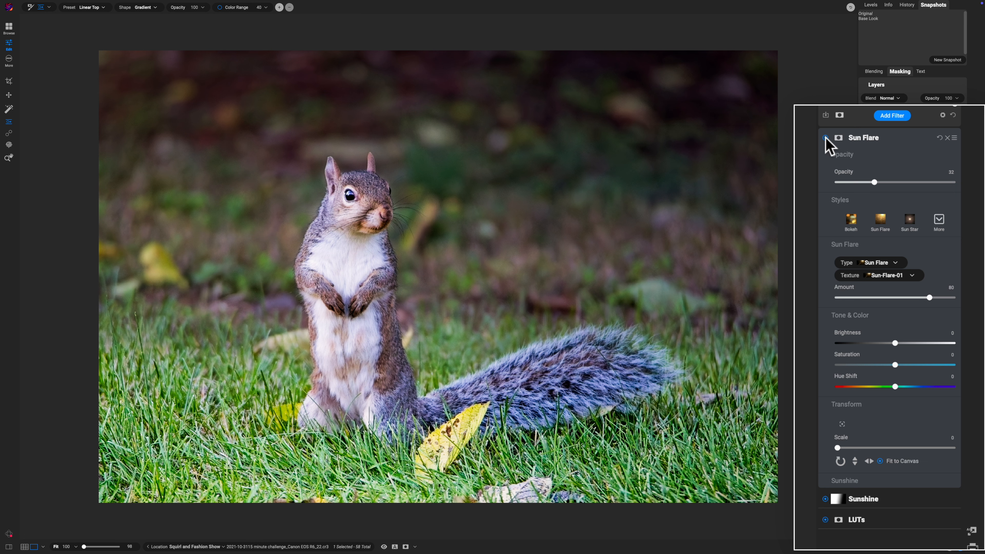
click(825, 138)
click(825, 138)
click(825, 138)
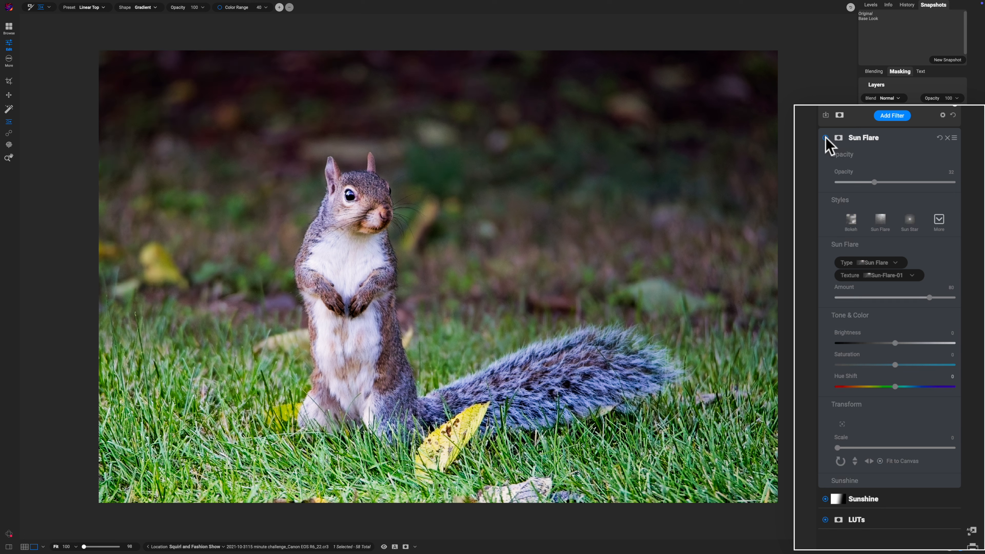
click(825, 138)
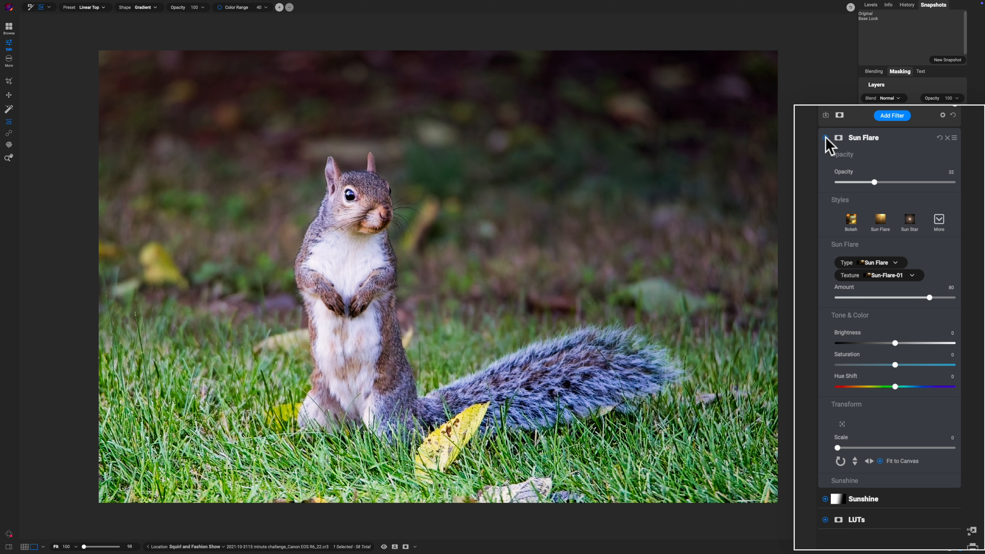
click(884, 139)
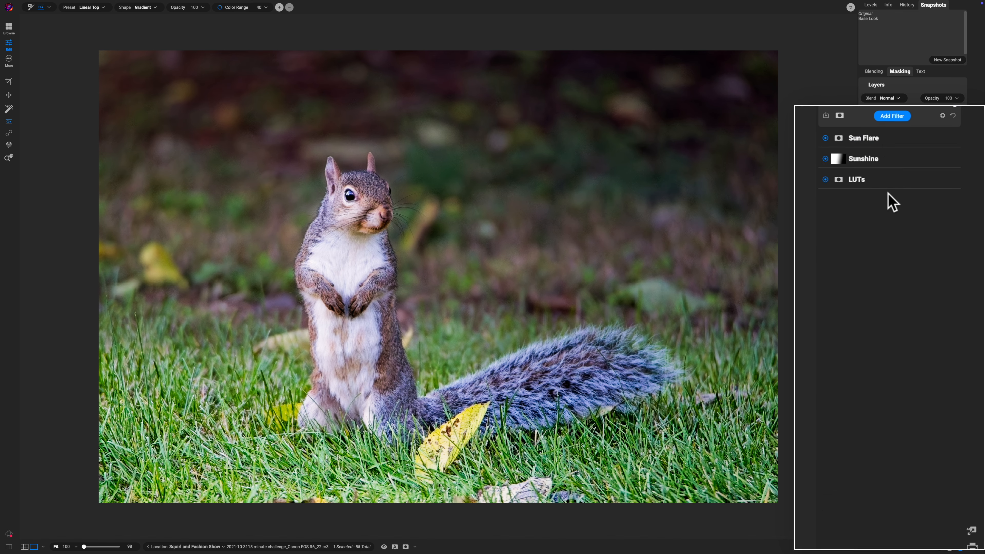
Step: Add a Dynamic Contrast filter, move it below LUTs in the filter stack, and collapse it
click(914, 180)
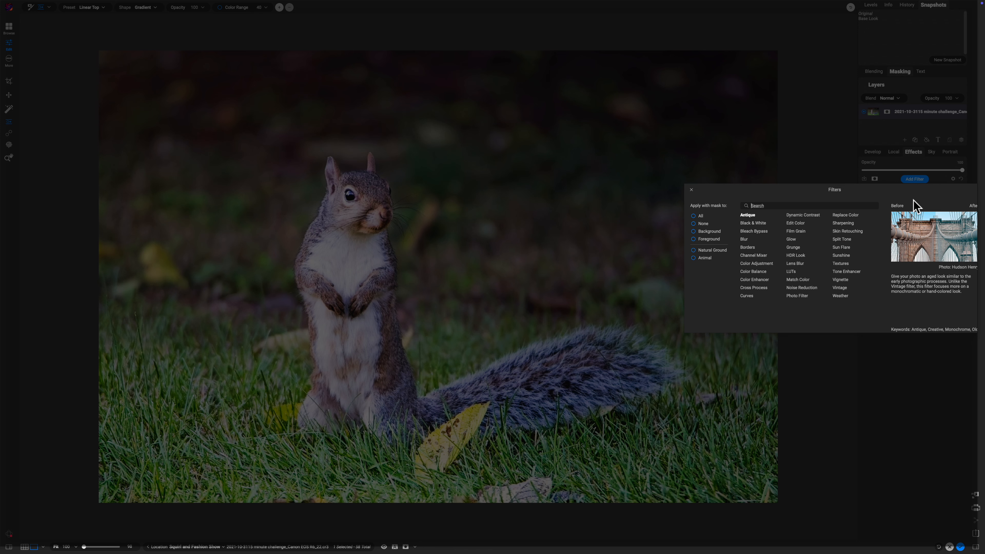
click(813, 217)
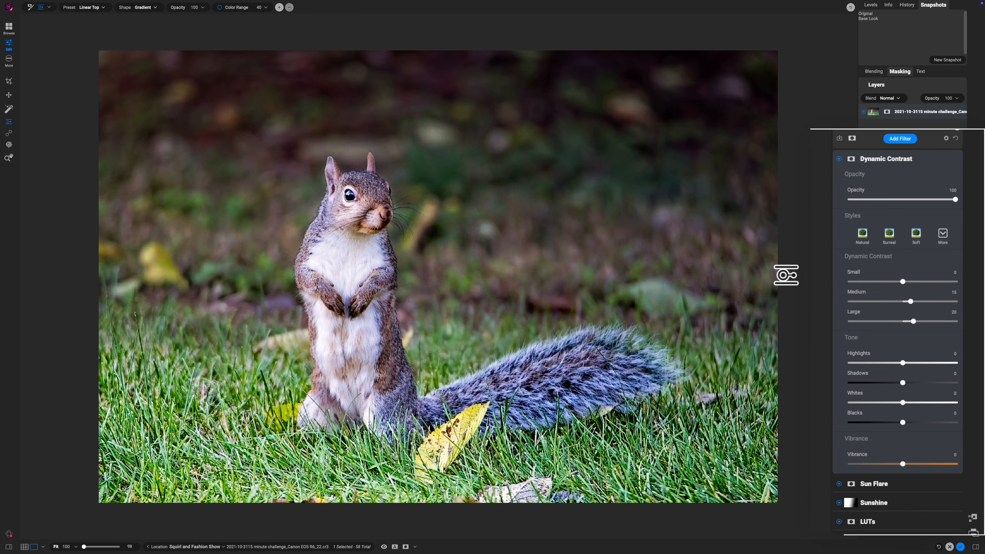
click(882, 139)
drag(876, 135, 853, 215)
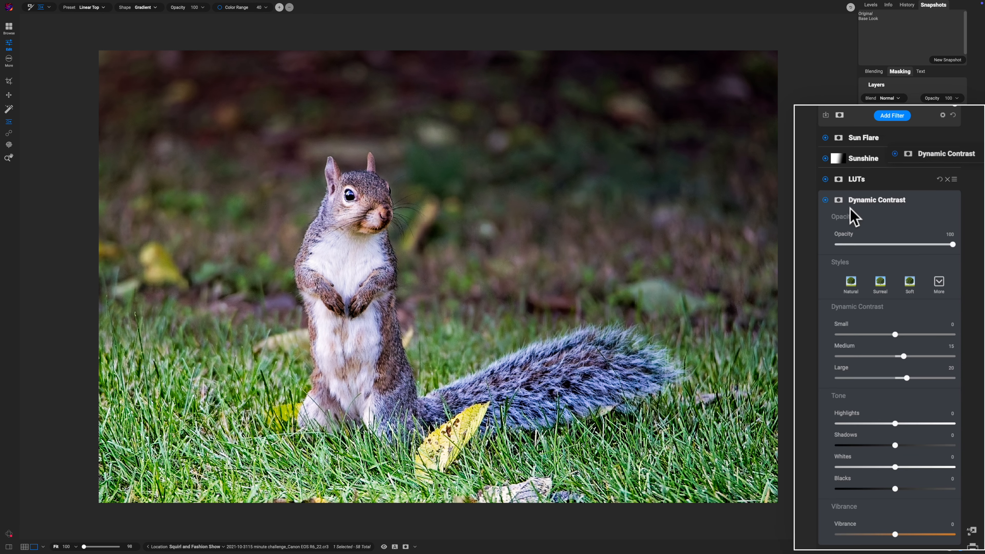
click(868, 202)
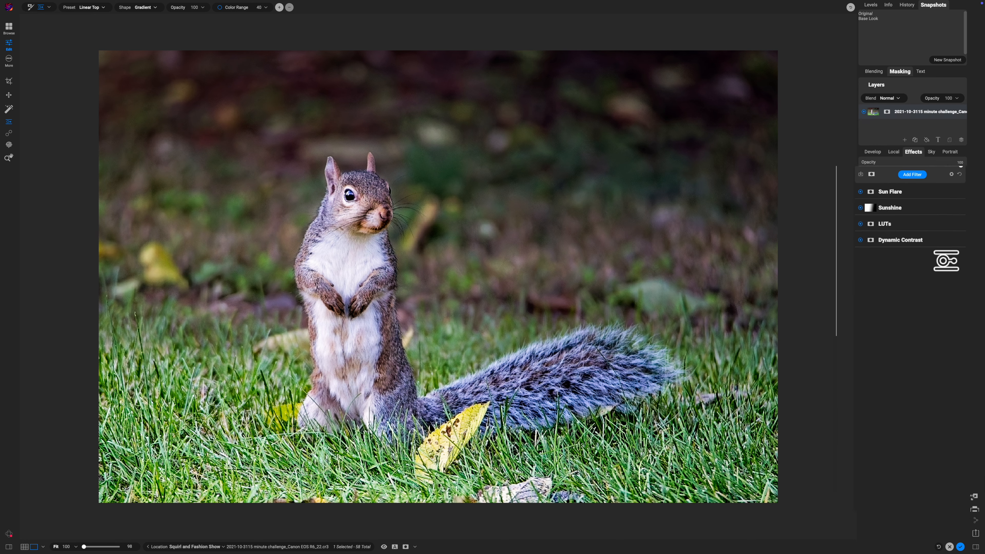
Step: Mask the Dynamic Contrast filter to the squirrel using the Mask AI Animal region in Paint mode, and check the mask in mask view
click(875, 243)
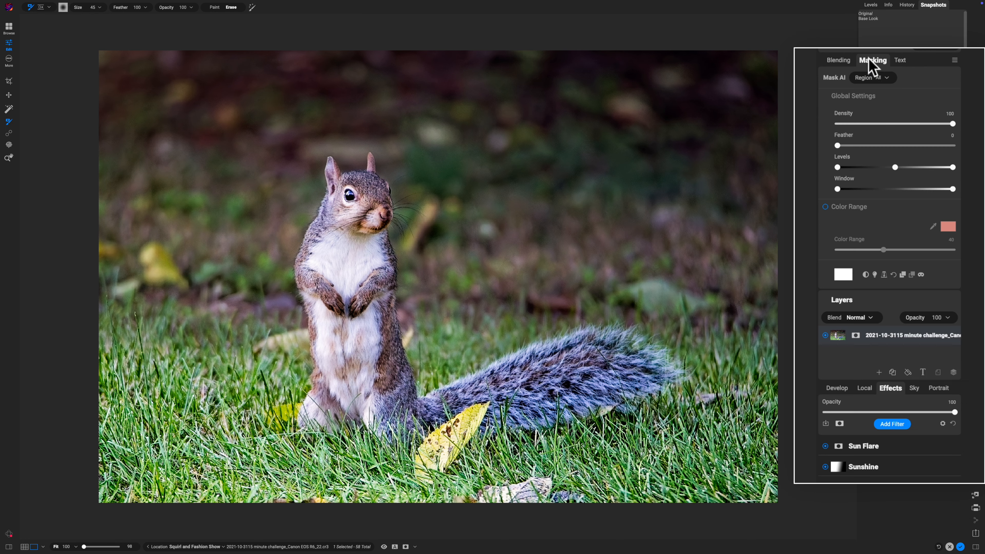
click(885, 78)
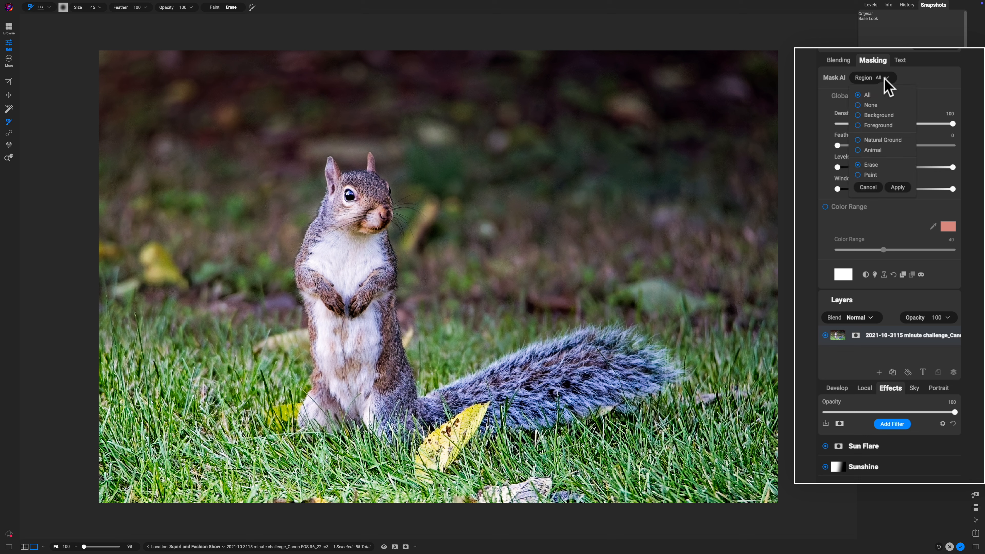
click(873, 151)
click(872, 175)
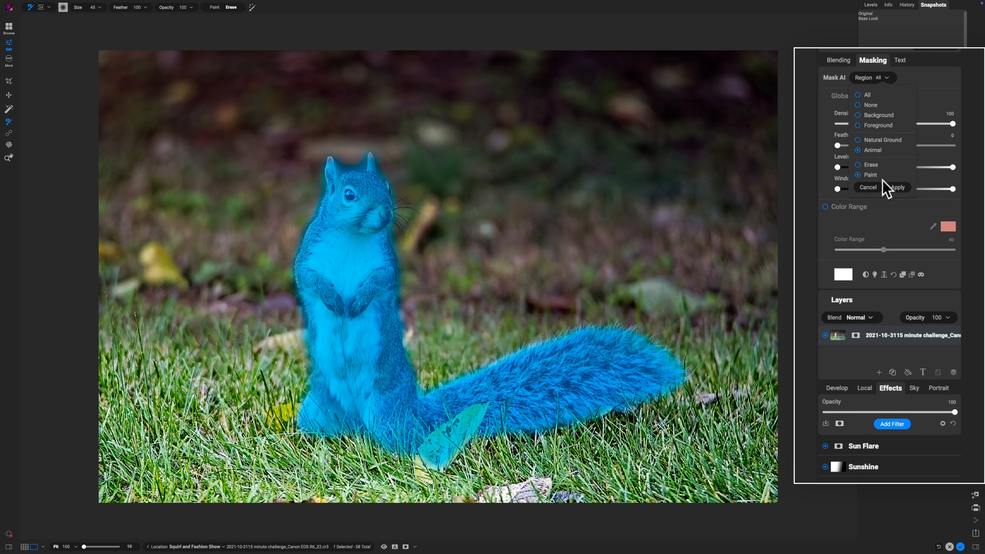
click(897, 188)
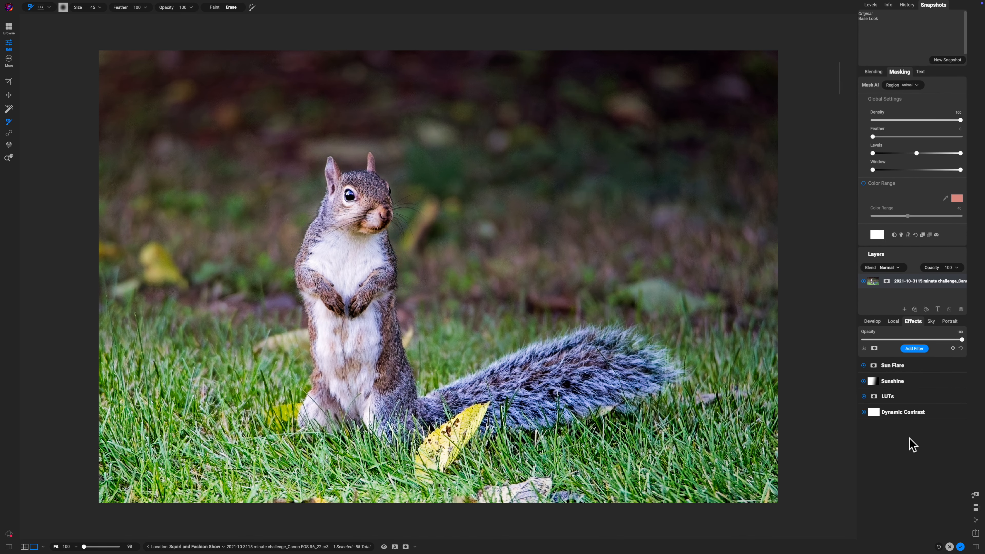
key(o)
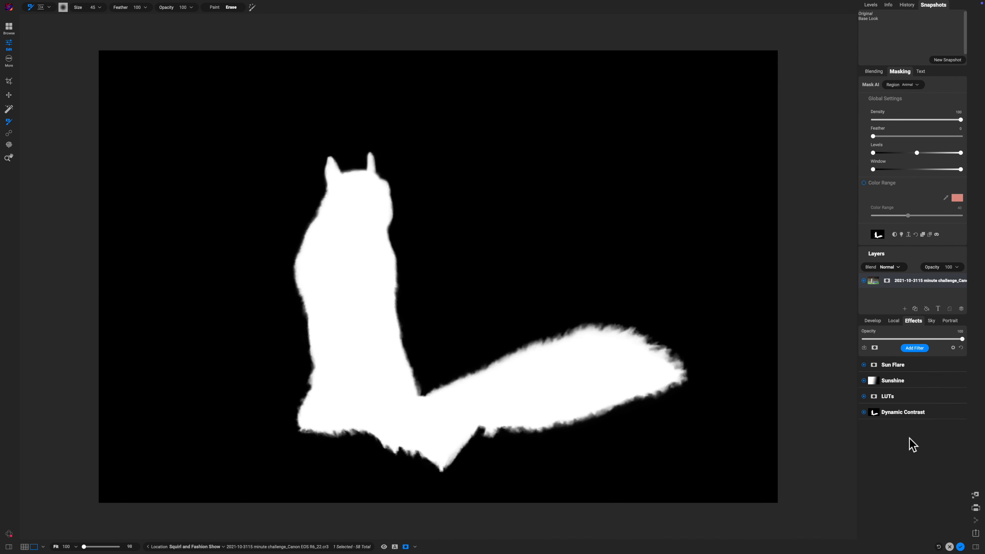
key(o)
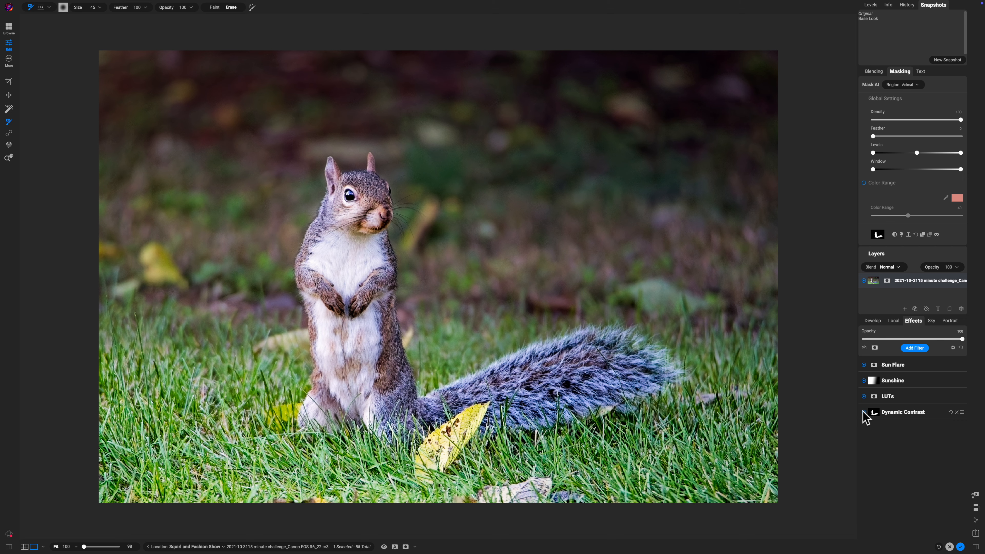
Step: Set the Dynamic Contrast filter's Opacity to 47 and compare the filter off and on
click(838, 343)
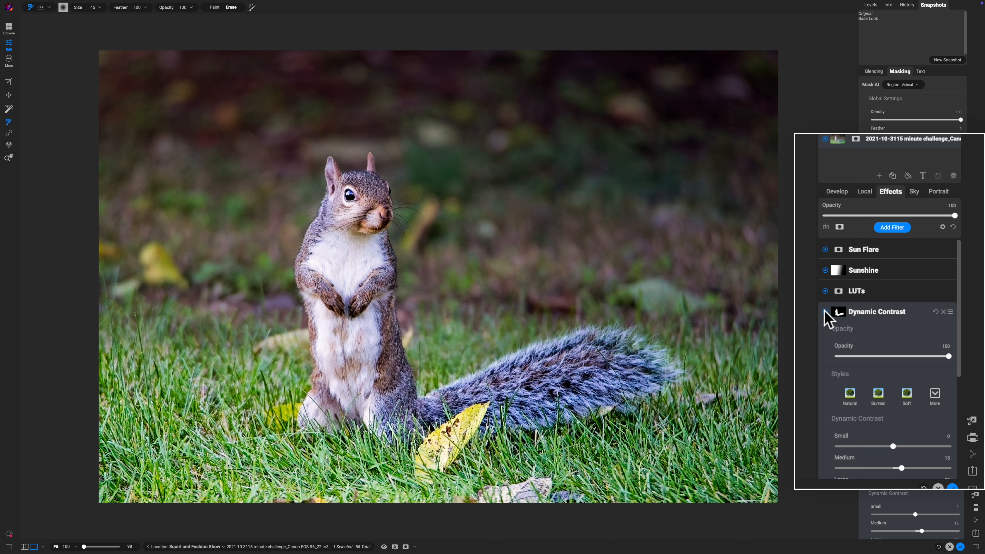
click(882, 314)
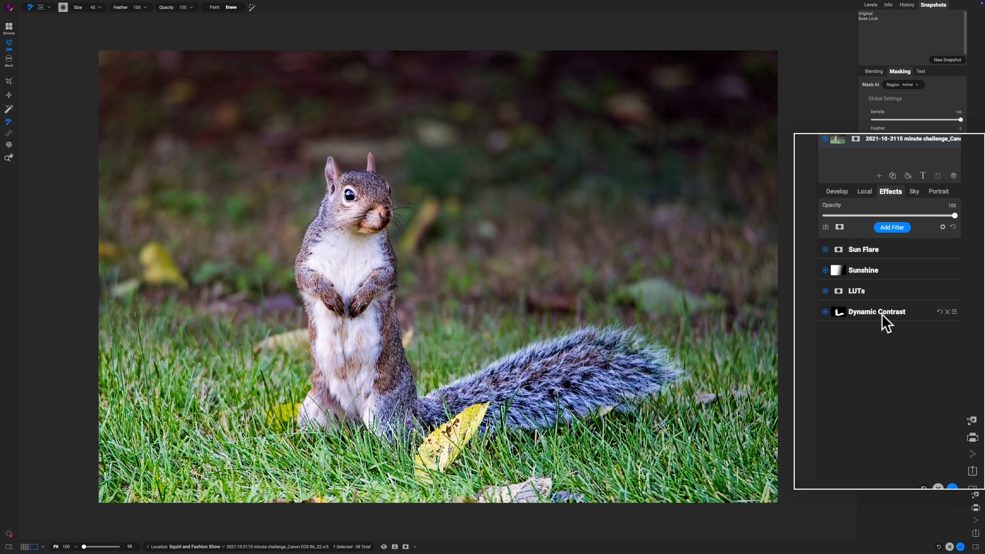
click(881, 314)
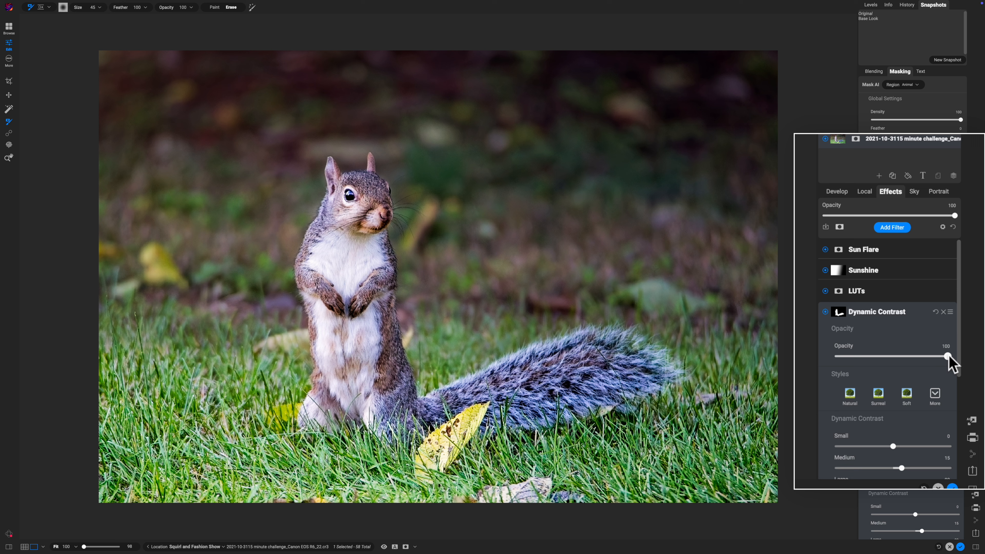
drag(947, 356, 892, 357)
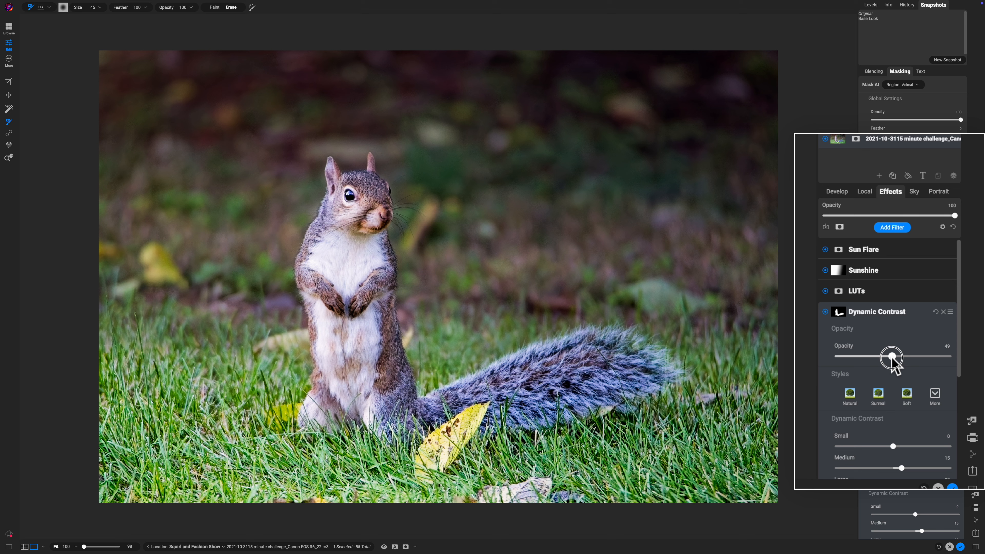
drag(892, 357, 889, 357)
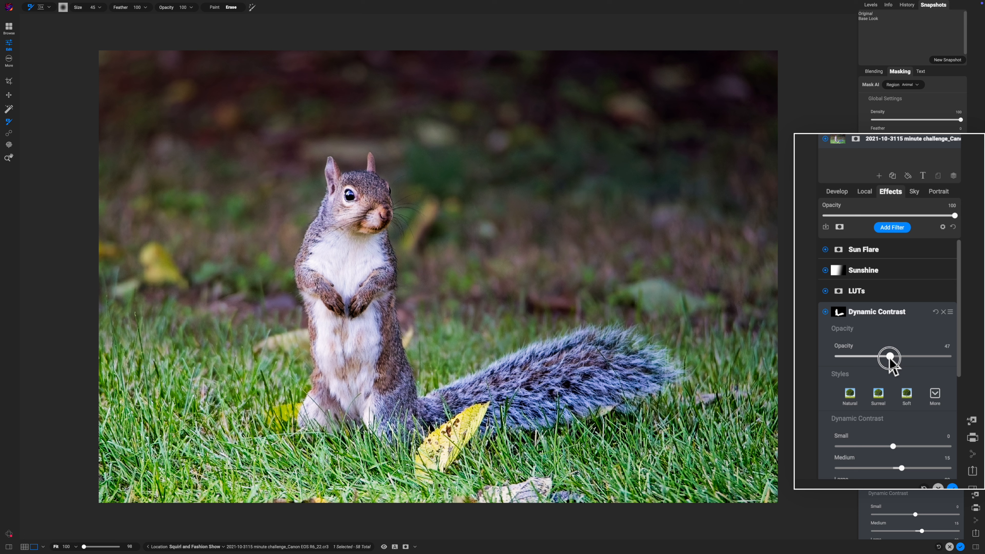
click(825, 312)
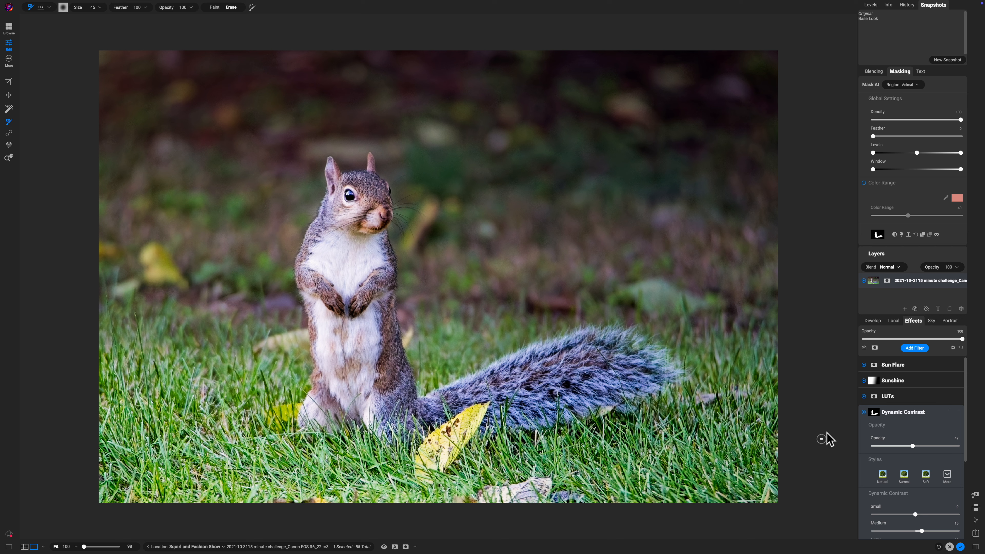
Step: Compare the whole edit with the unedited photo, and collapse the Dynamic Contrast filter
key(ctrl+p)
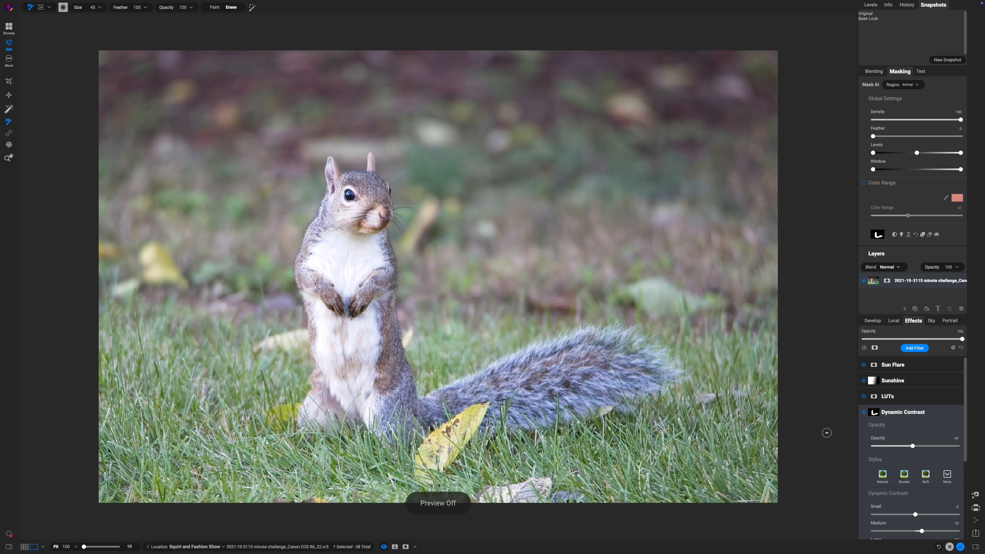
key(backslash)
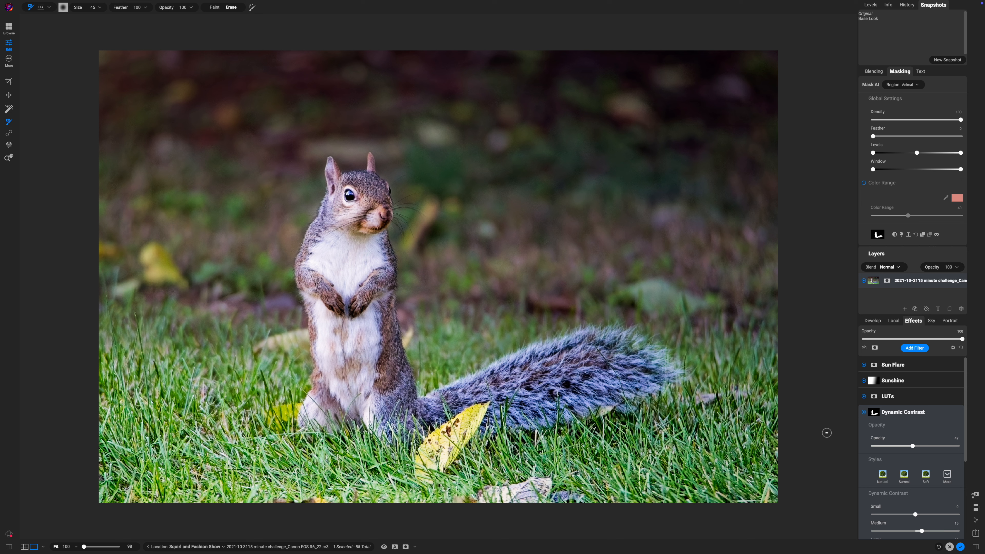
click(902, 412)
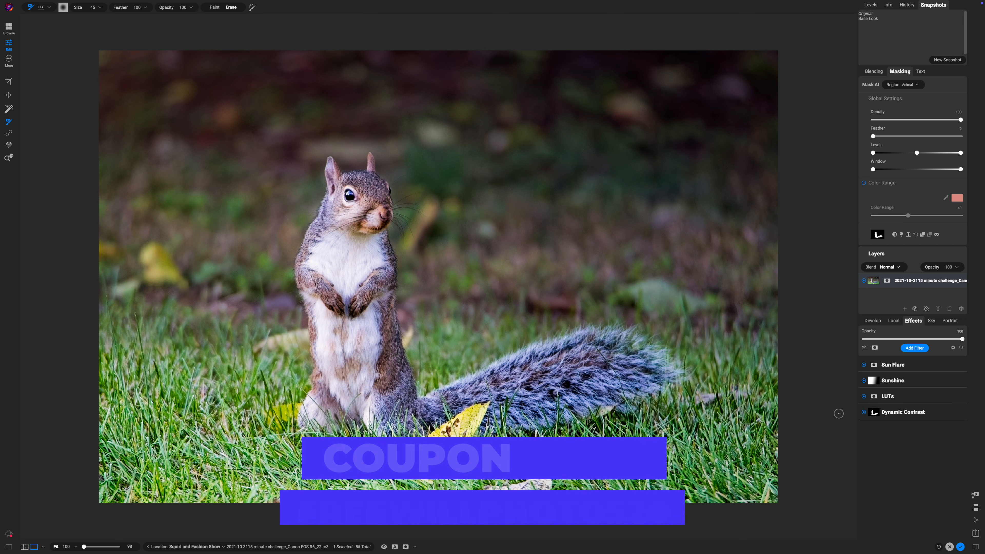